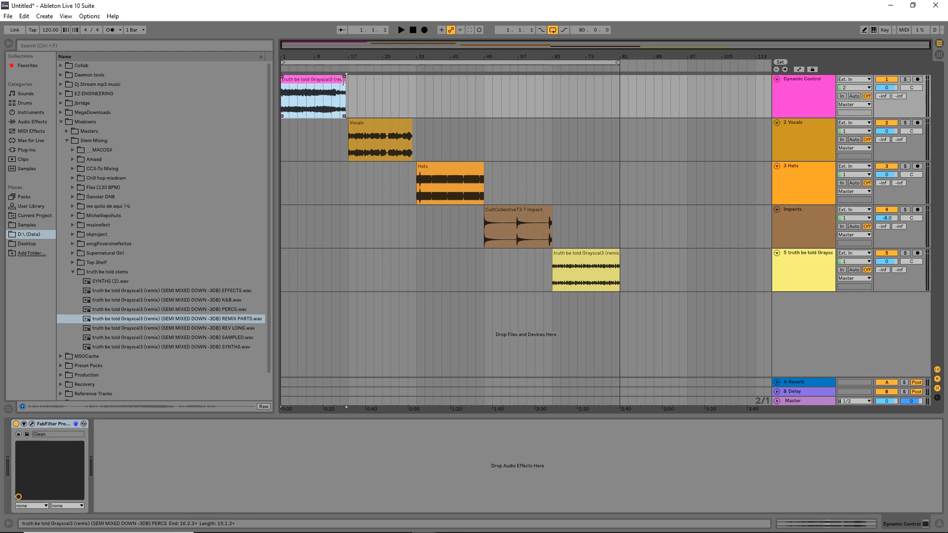
Play the clip on the Dynamic Control track from its start and again from bar 5.
key(space)
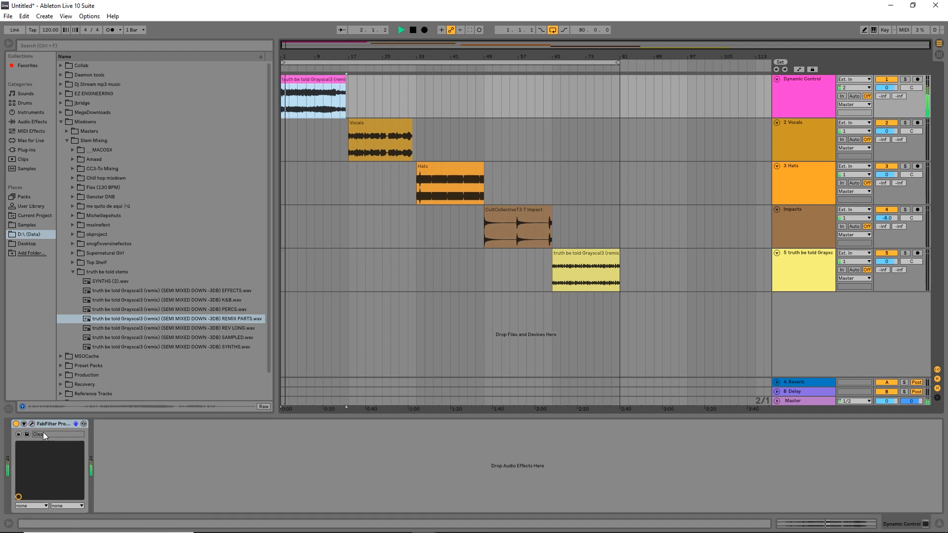
key(space)
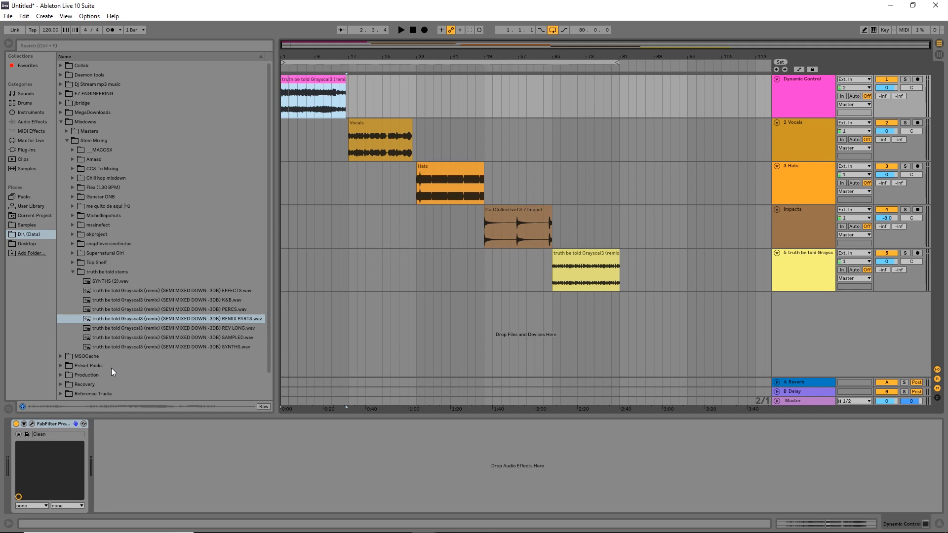
click(299, 111)
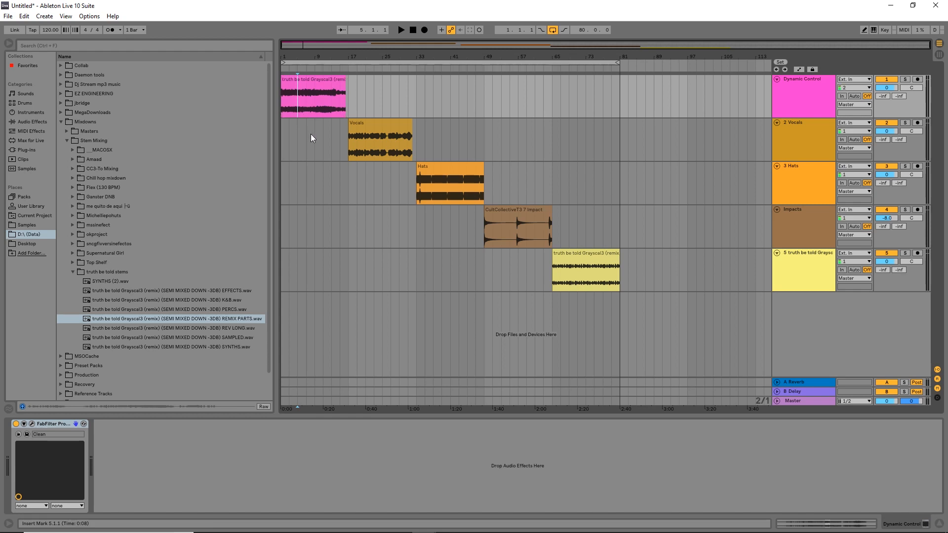
key(space)
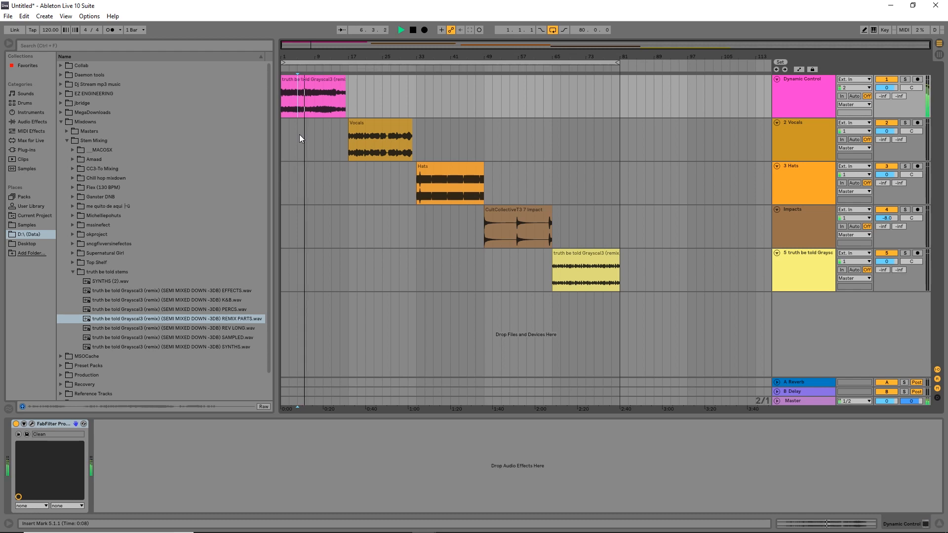
key(space)
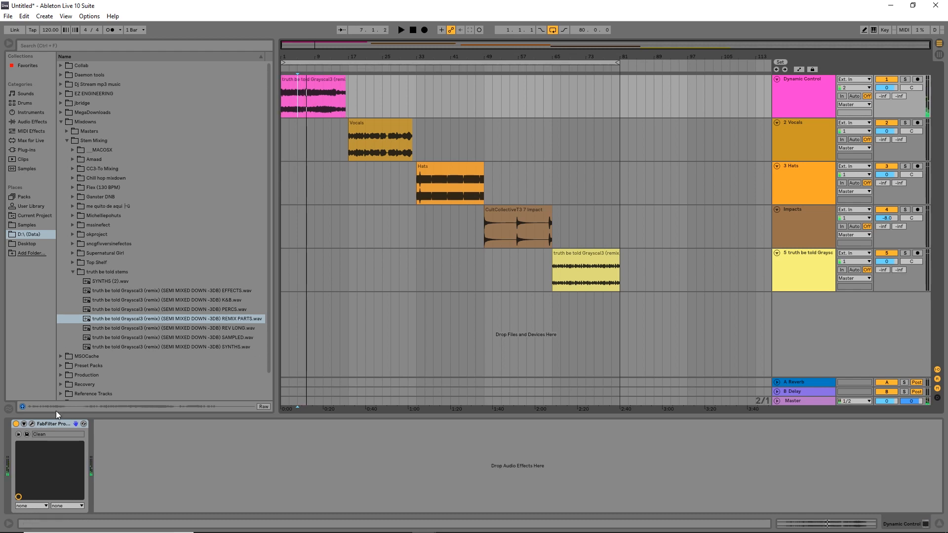
Open the FabFilter Pro-C compressor on the Dynamic Control track and reposition its window over the arrangement.
click(32, 424)
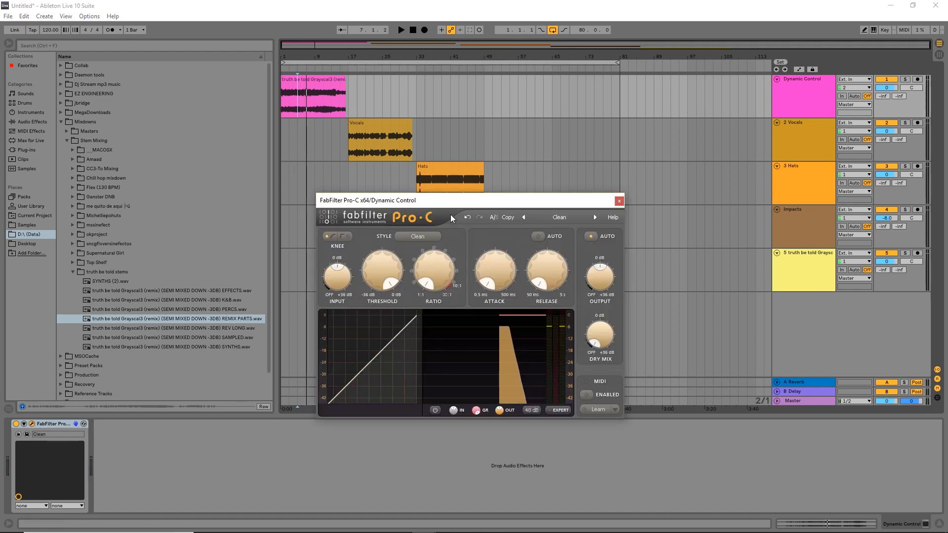
drag(460, 200, 506, 179)
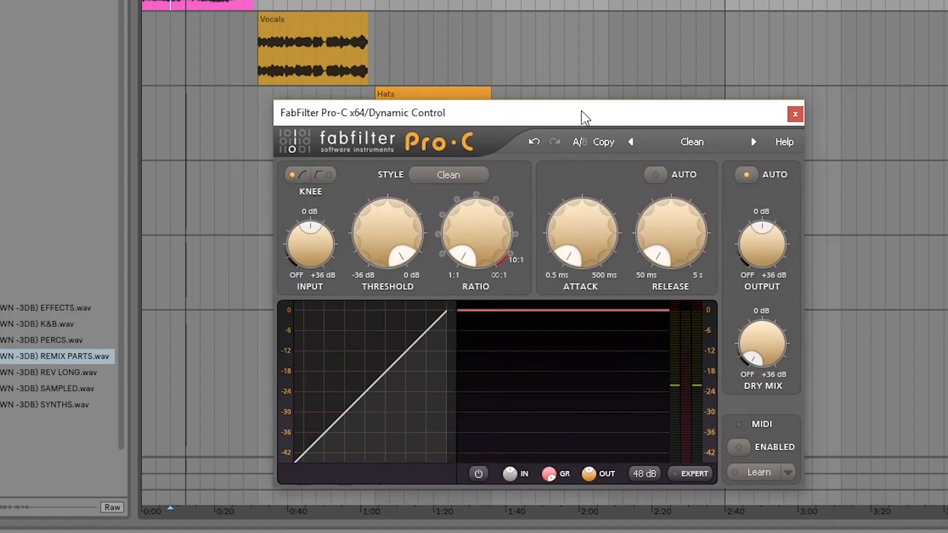
drag(562, 121, 587, 73)
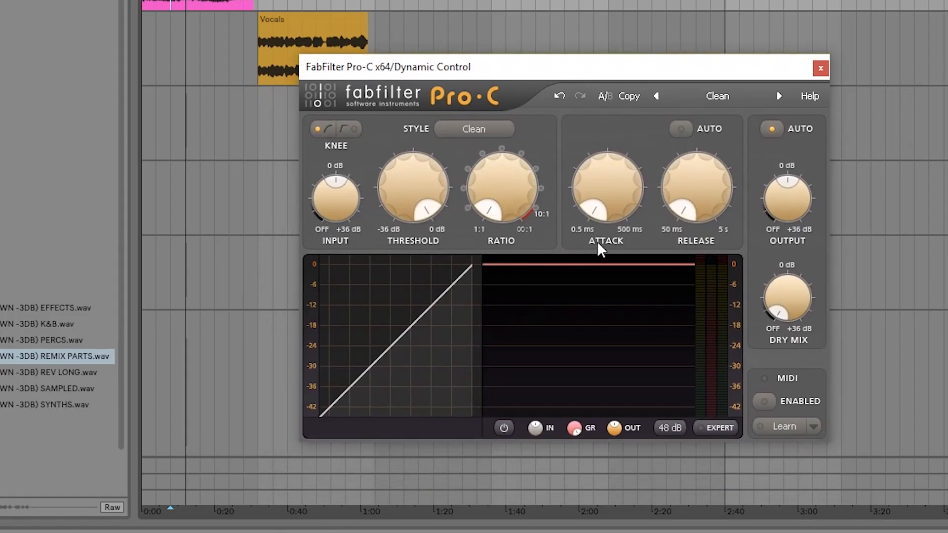
mouse_move(616, 173)
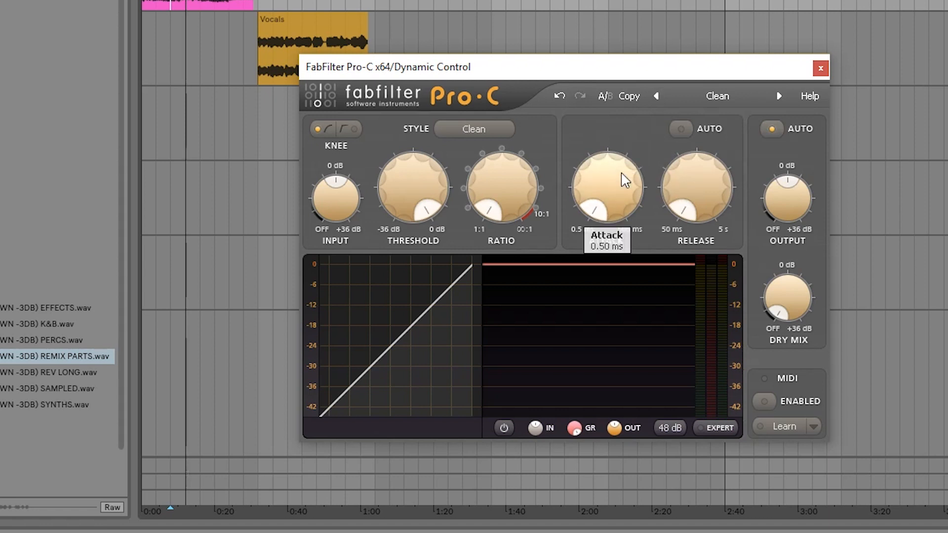
mouse_move(629, 211)
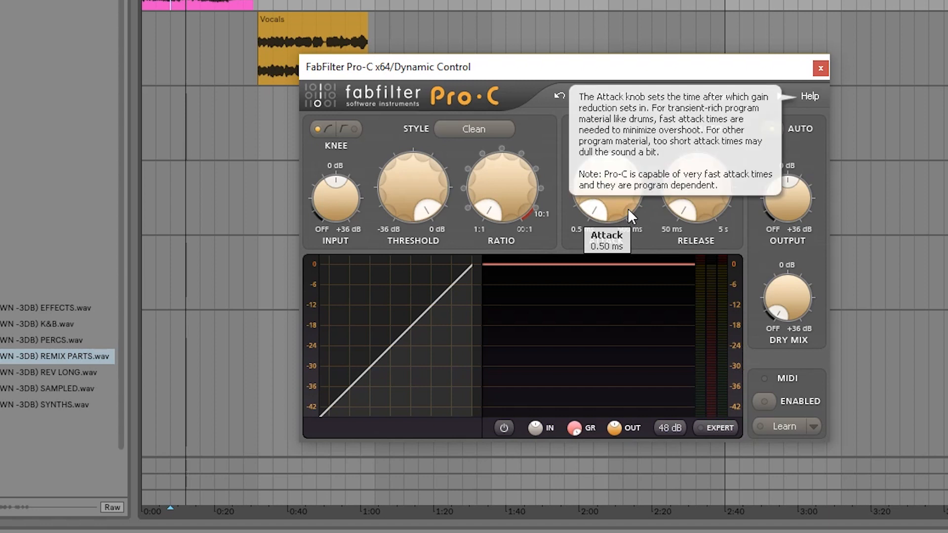
drag(612, 70, 478, 93)
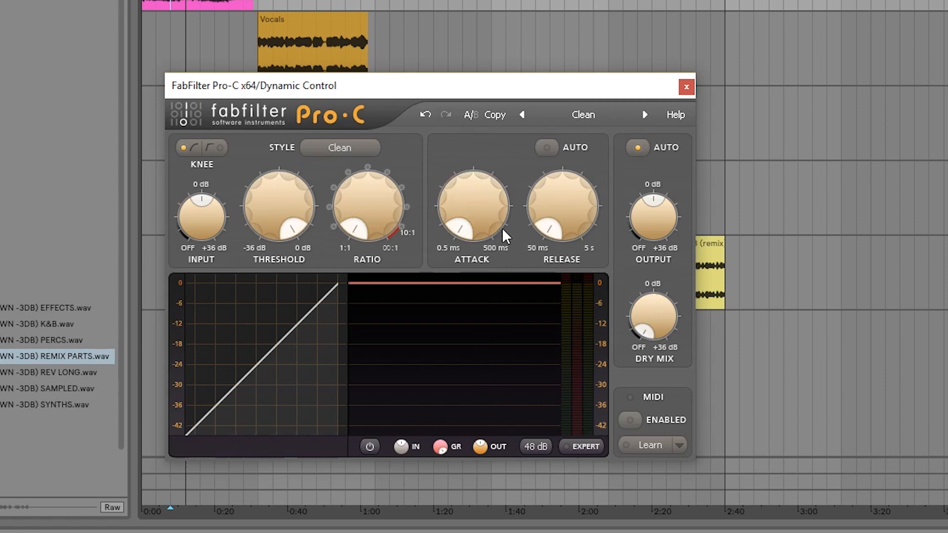
Raise the compressor's attack to just below mid-range and its ratio to slightly under 4.84:1.
mouse_move(493, 209)
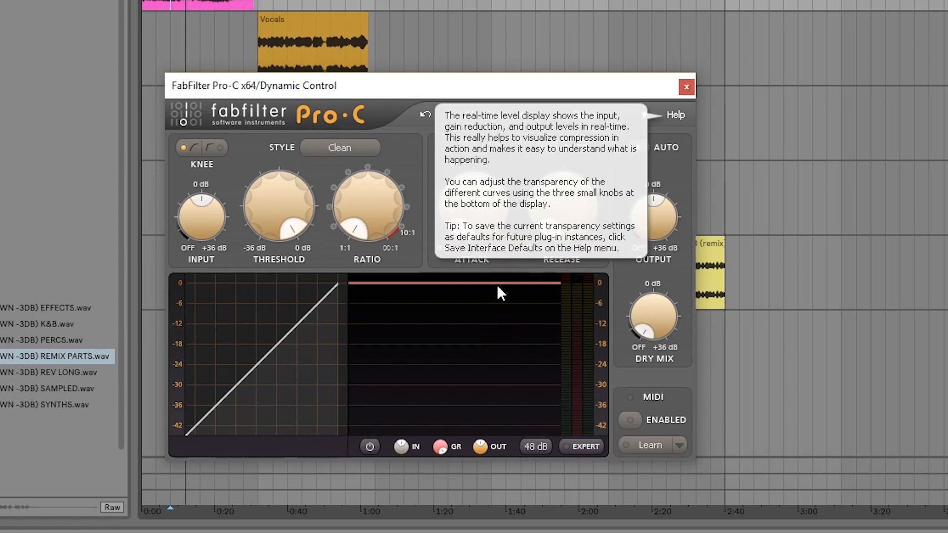
mouse_move(493, 218)
mouse_down()
mouse_move(486, 158)
mouse_move(487, 215)
mouse_move(475, 221)
mouse_up()
drag(389, 218, 377, 154)
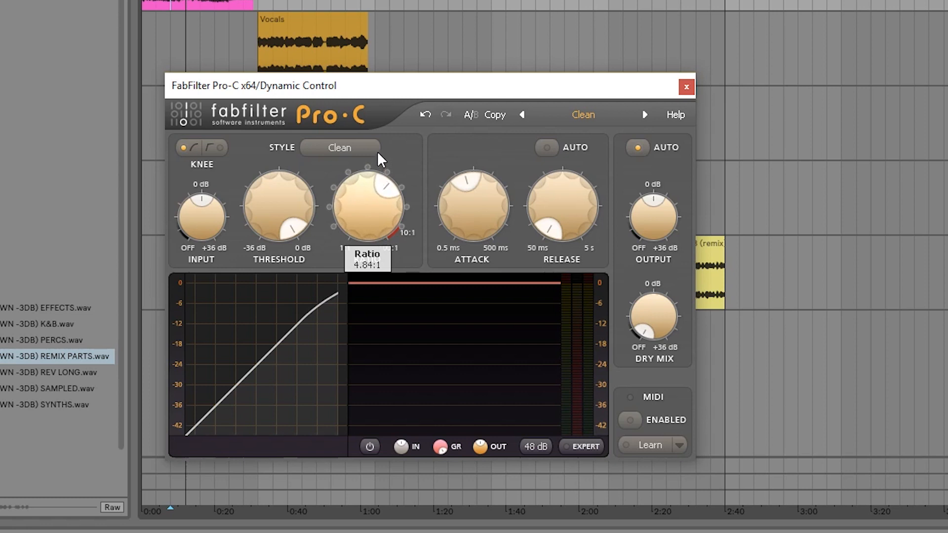
drag(365, 211, 364, 213)
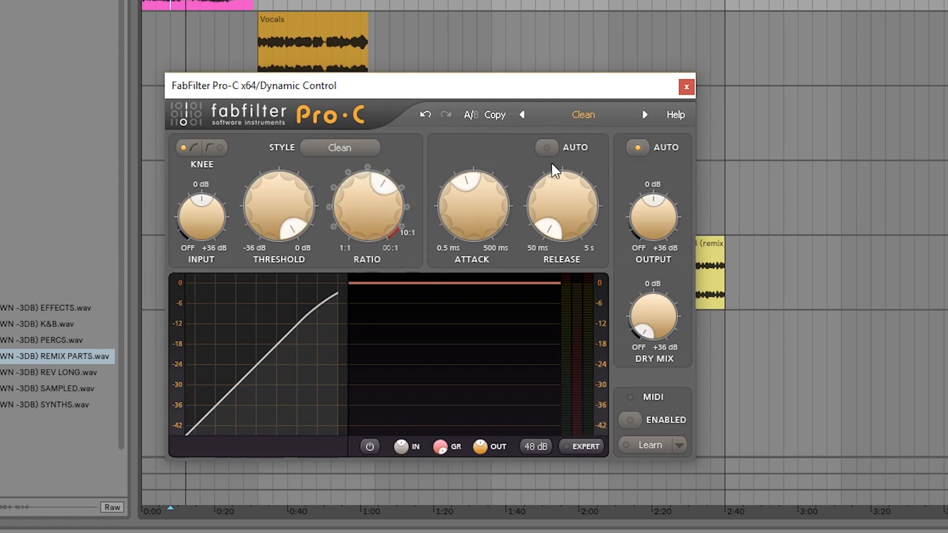
Raise the compressor's release a little above its minimum, to roughly a fifth of its range.
mouse_move(496, 195)
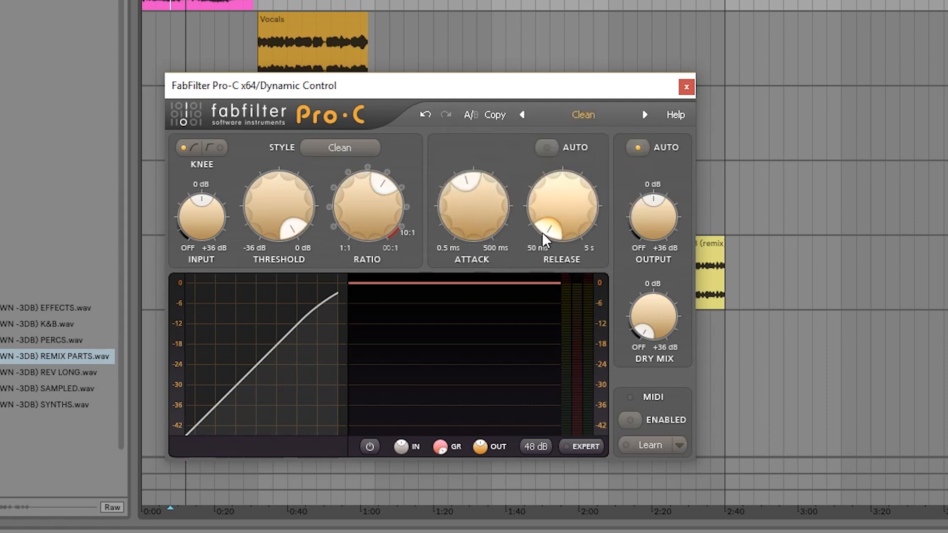
mouse_move(557, 229)
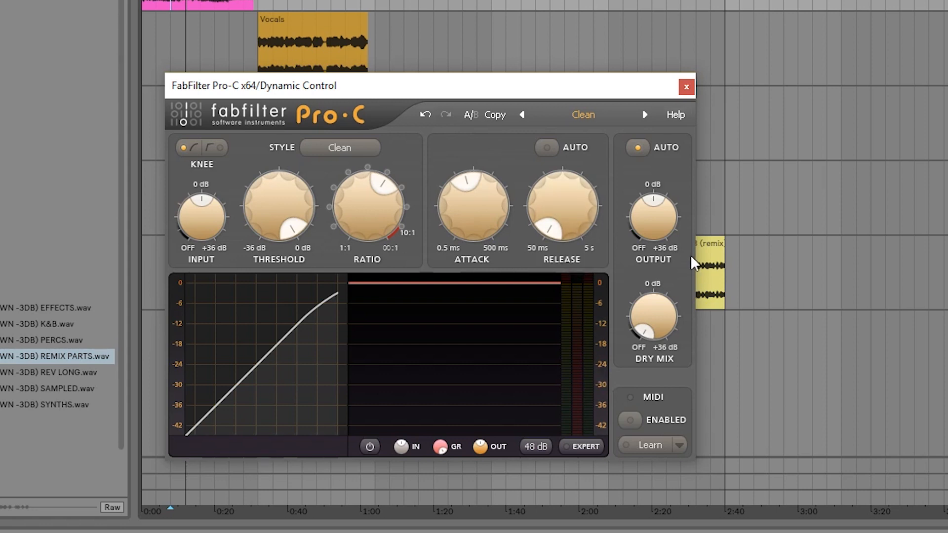
scroll(573, 206, down, 3)
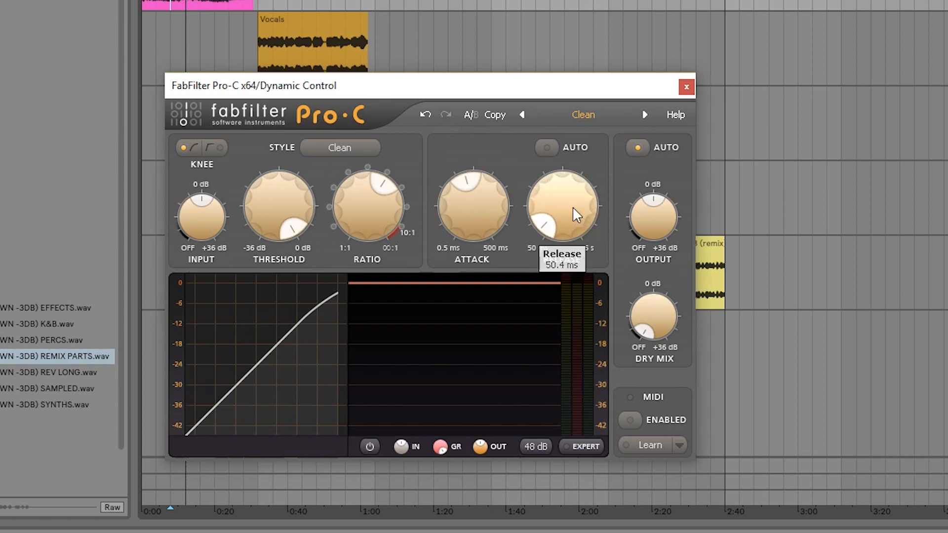
scroll(573, 236, up, 3)
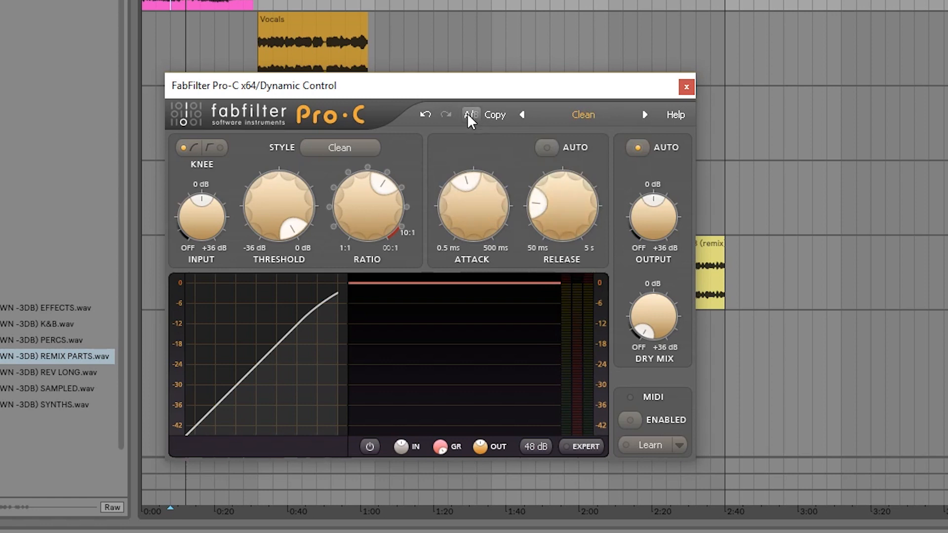
Lower the threshold to slightly above mid-range while playing the Dynamic Control clip to hear the gain reduction.
drag(273, 199, 296, 243)
key(space)
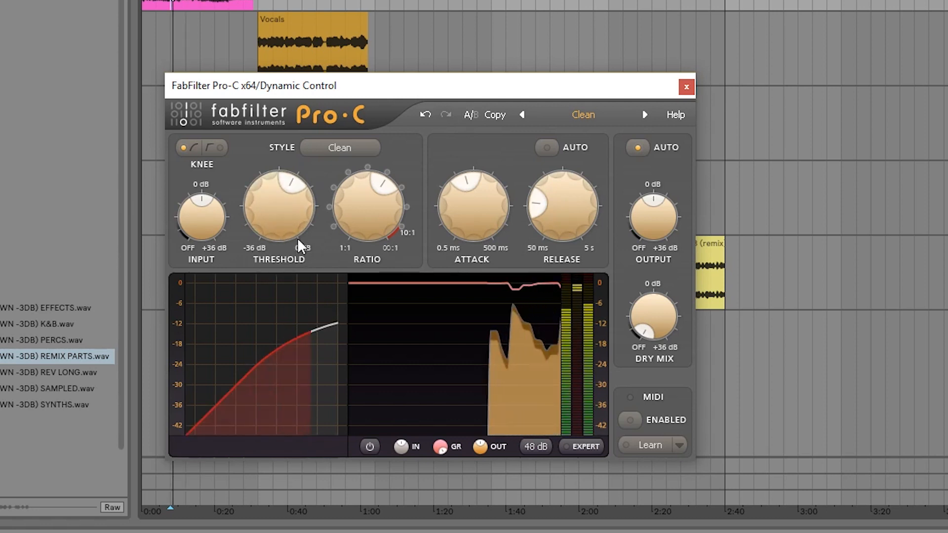
drag(273, 230, 285, 141)
drag(284, 202, 290, 325)
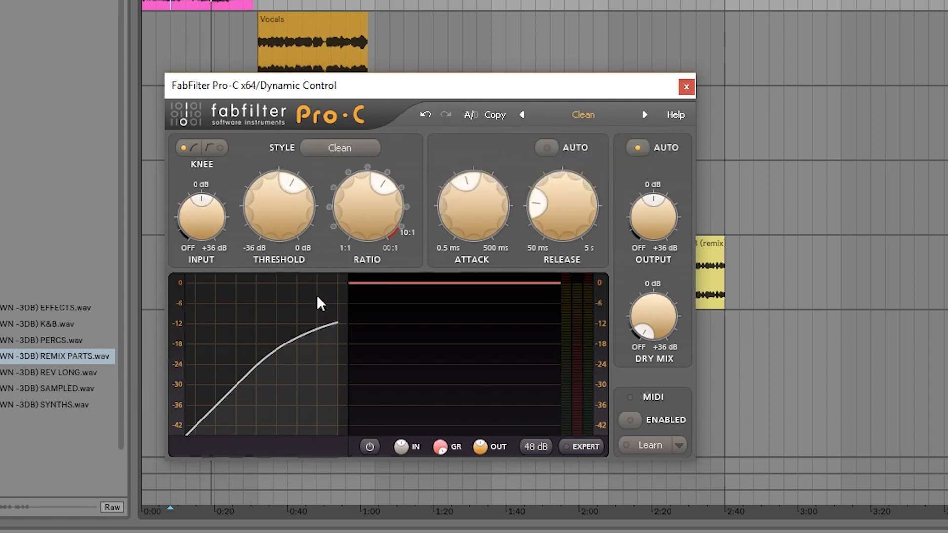
Raise the ratio slightly further while the clip plays, and close the Dynamic Control compressor window.
key(space)
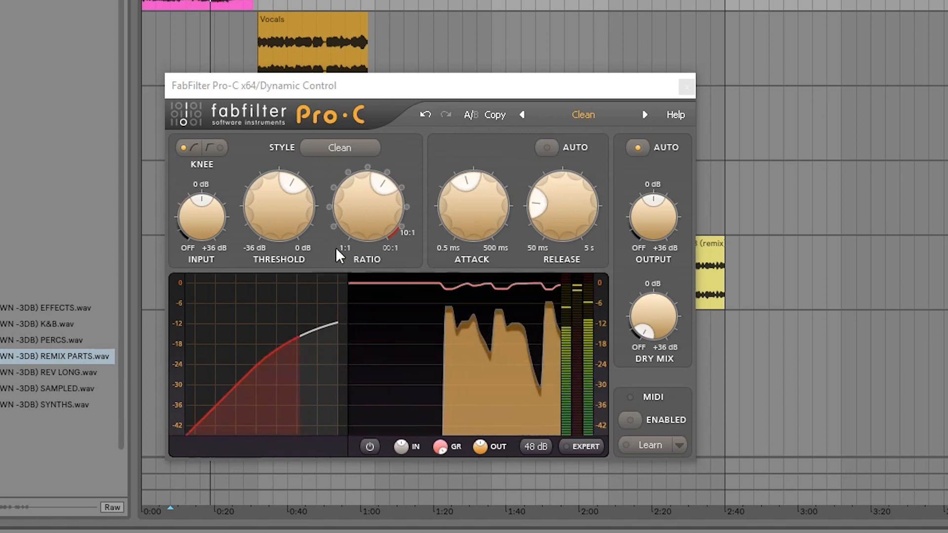
mouse_move(350, 197)
drag(357, 220, 364, 200)
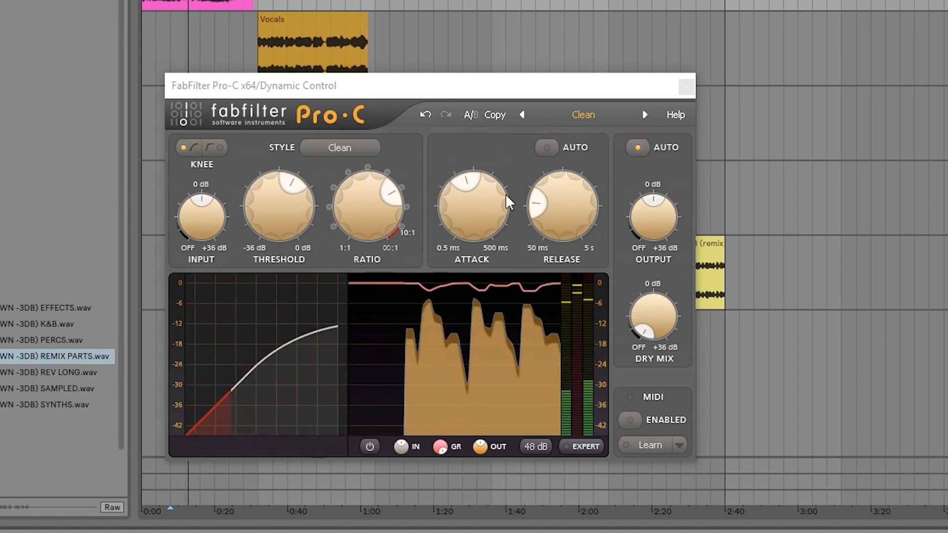
drag(600, 90, 621, 67)
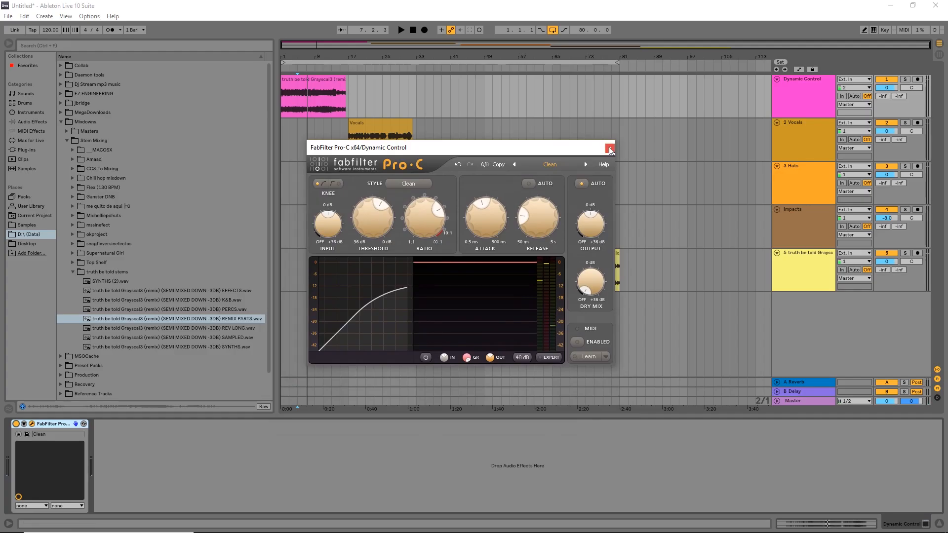
click(611, 150)
Select the Vocals clip starting at bar 17 and play it briefly.
click(380, 128)
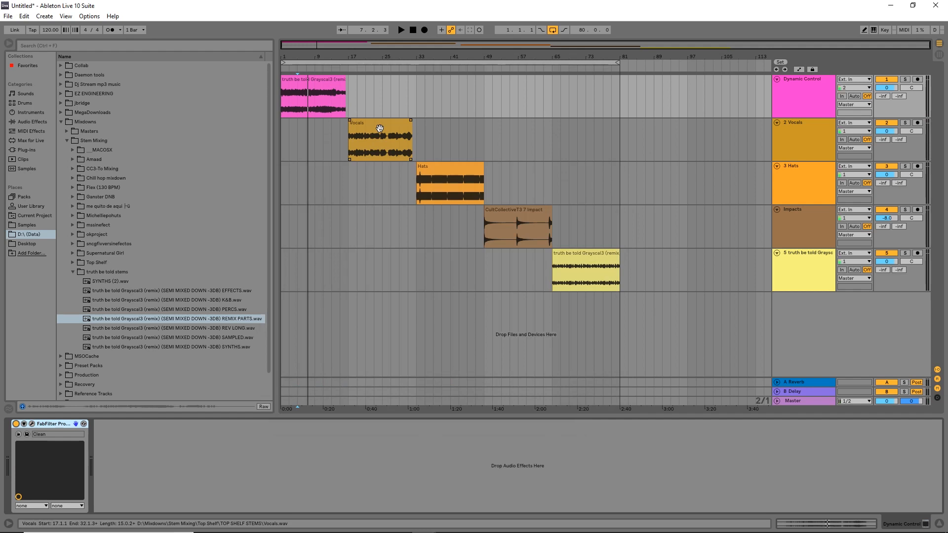
click(352, 95)
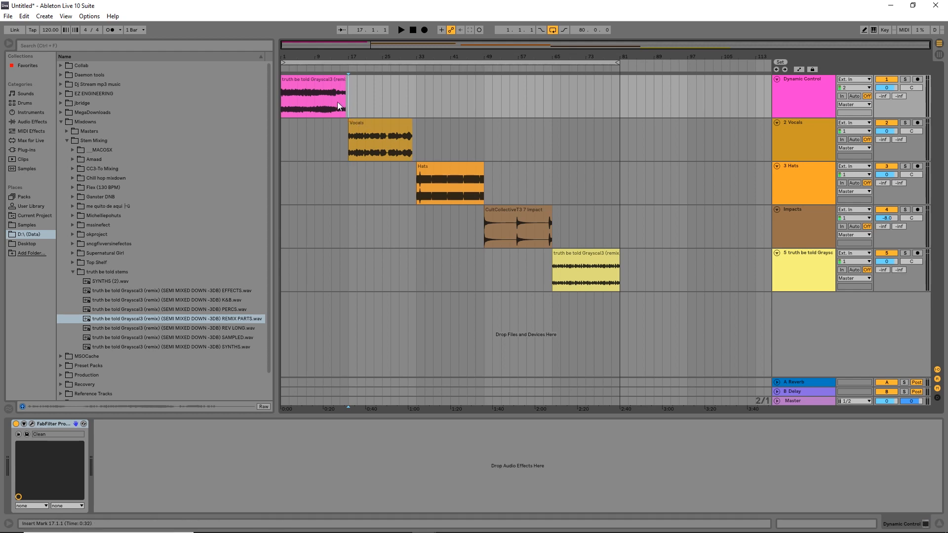
shift+click(413, 95)
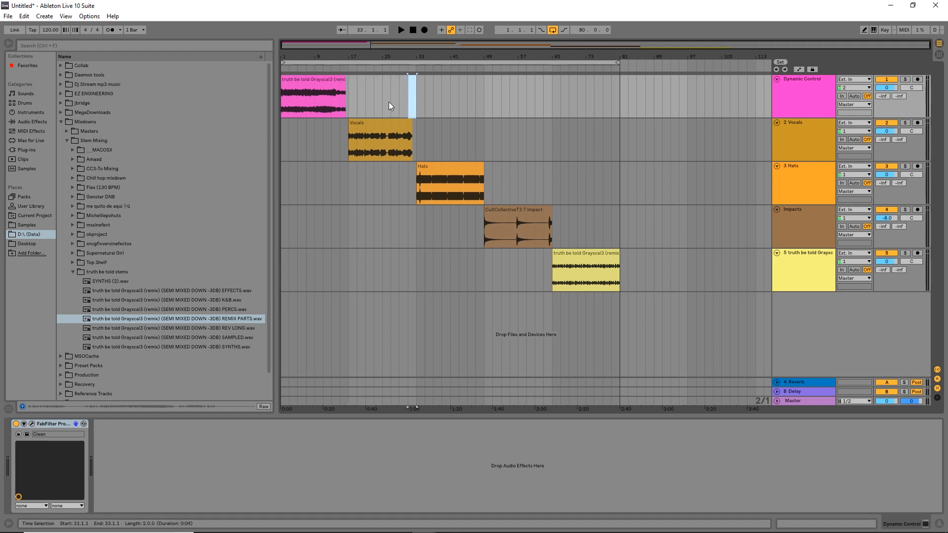
click(355, 123)
key(space)
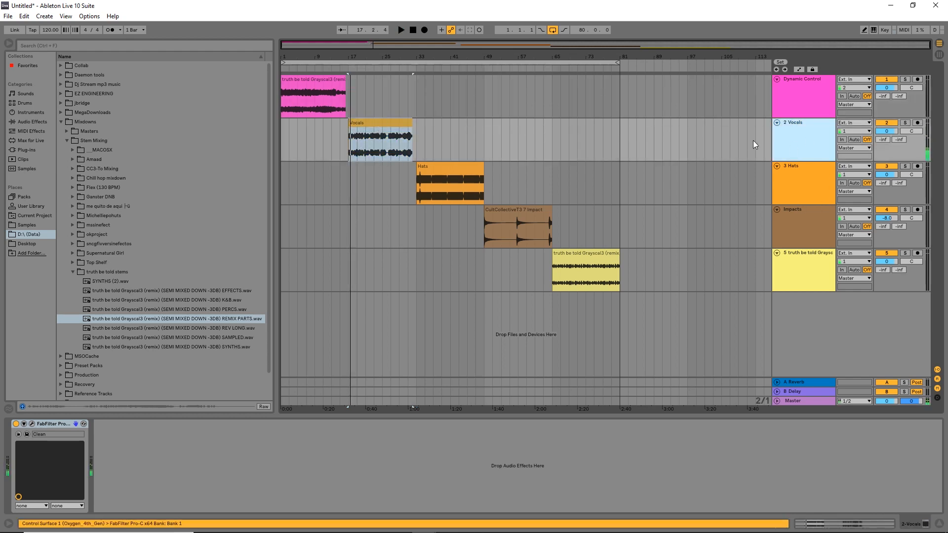
Open the FabFilter Pro-C compressor on the Vocals track and move its window below the Vocals clip.
click(33, 424)
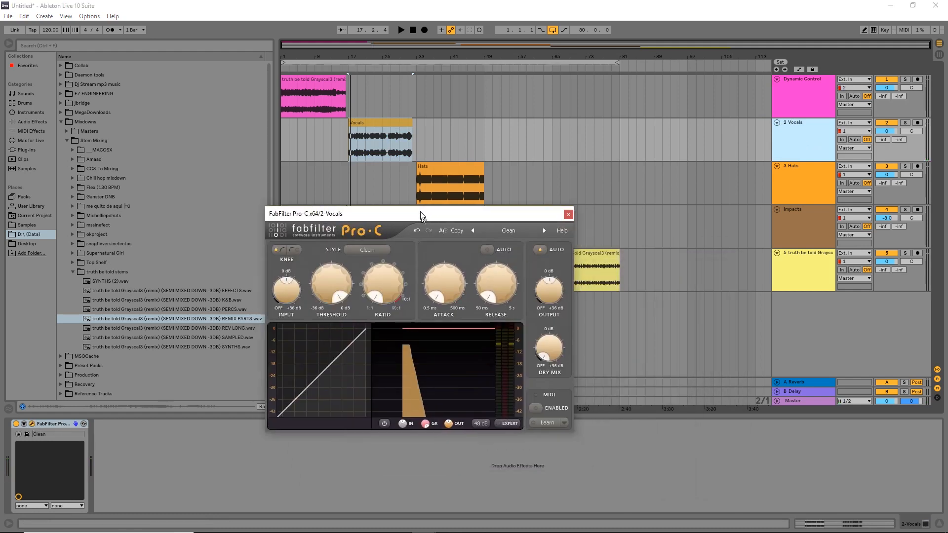
drag(421, 213, 420, 240)
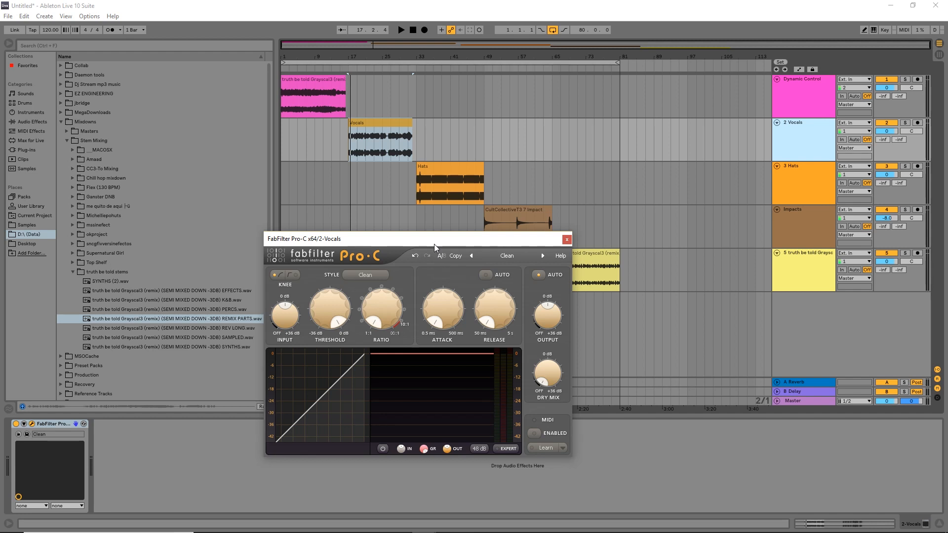
drag(434, 244, 504, 250)
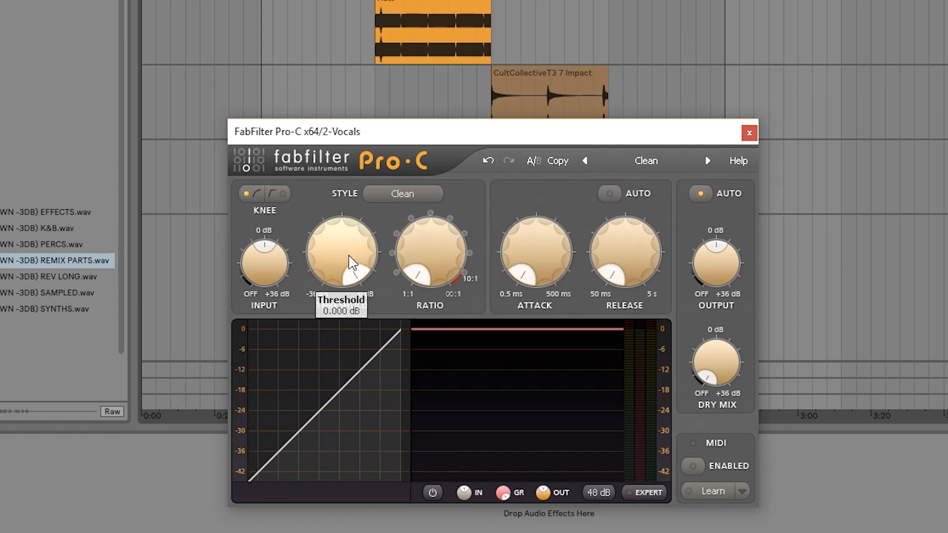
Set the Vocals compressor's attack to slightly above mid-range and its release to 182.3 ms.
drag(557, 263, 535, 257)
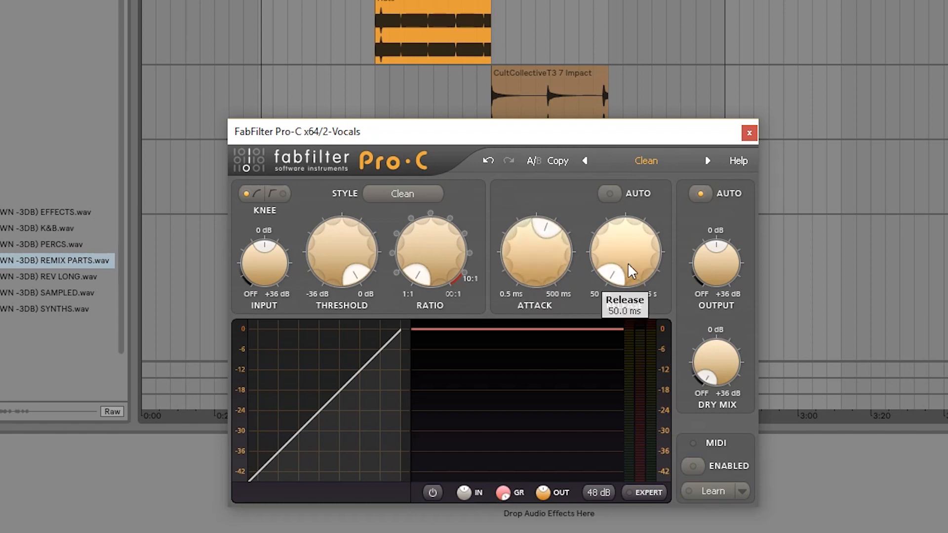
mouse_move(627, 263)
mouse_down()
mouse_move(632, 248)
mouse_move(630, 275)
mouse_move(635, 261)
mouse_up()
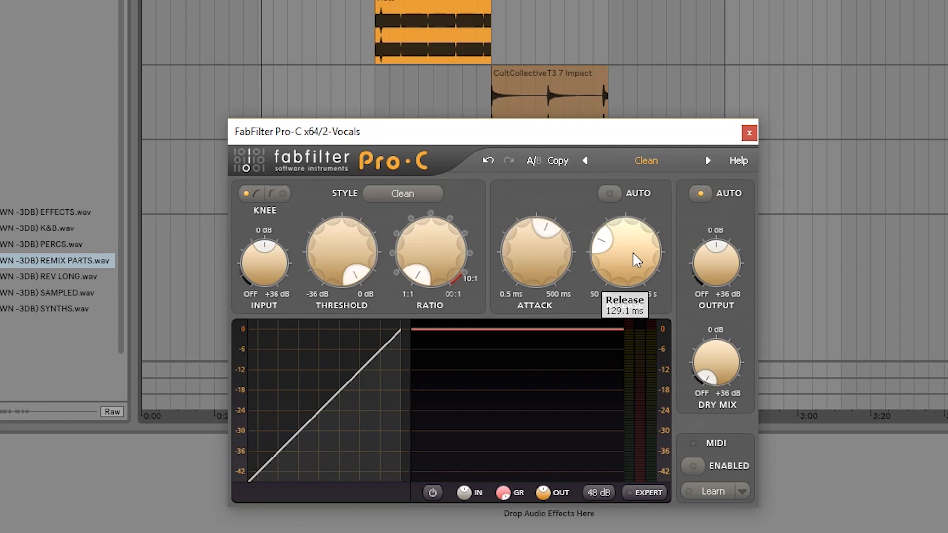
mouse_move(631, 253)
mouse_down()
mouse_move(641, 265)
mouse_move(644, 254)
mouse_up()
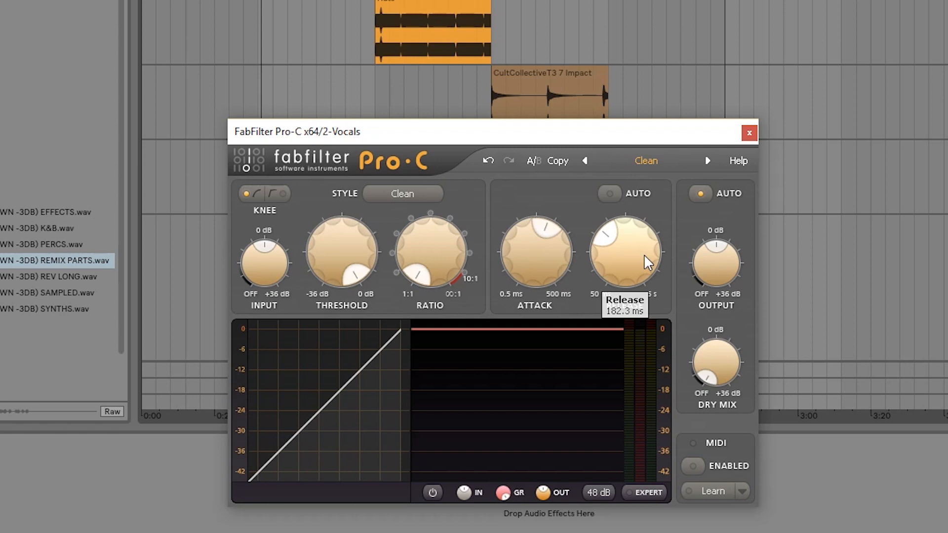
Raise the Vocals compressor's ratio to slightly above mid-range and lower its threshold to about mid-range while playing the clip.
drag(393, 232, 408, 252)
key(space)
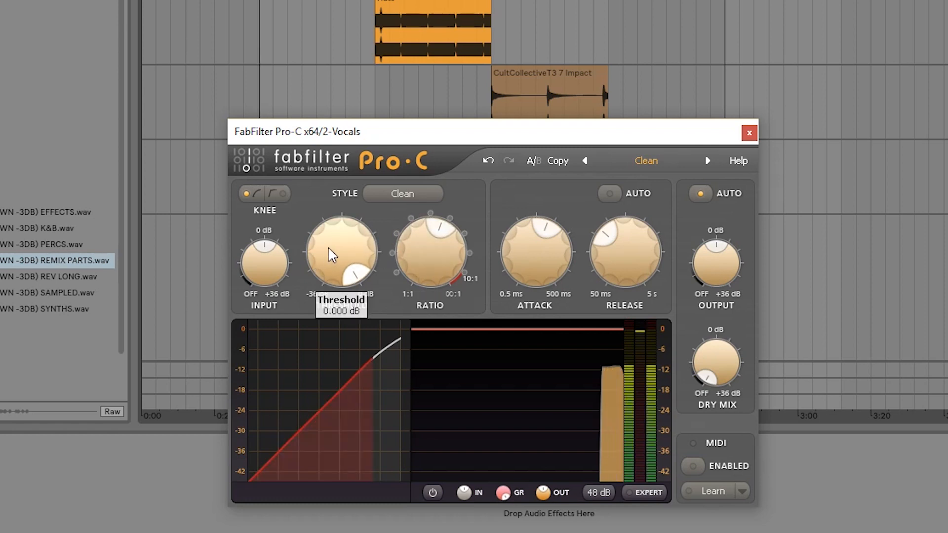
drag(331, 240, 356, 399)
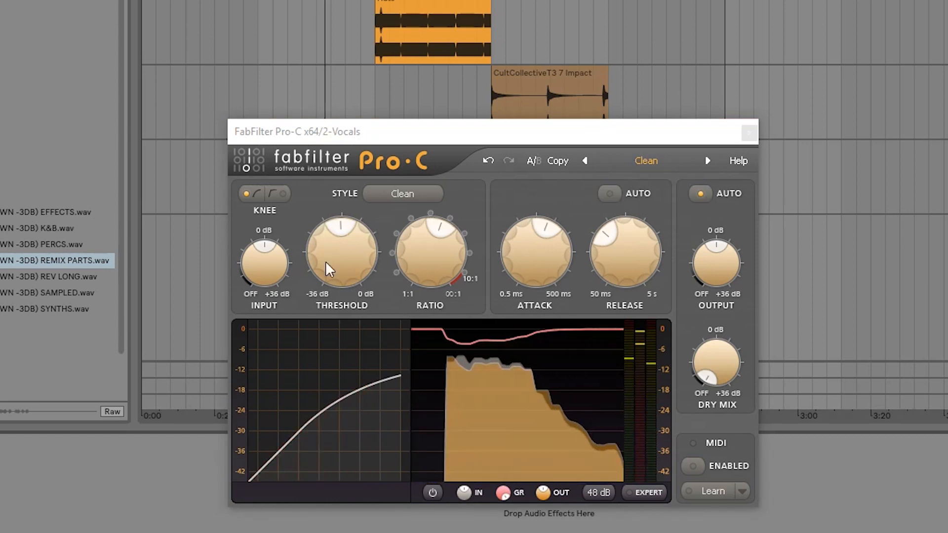
drag(424, 141, 424, 156)
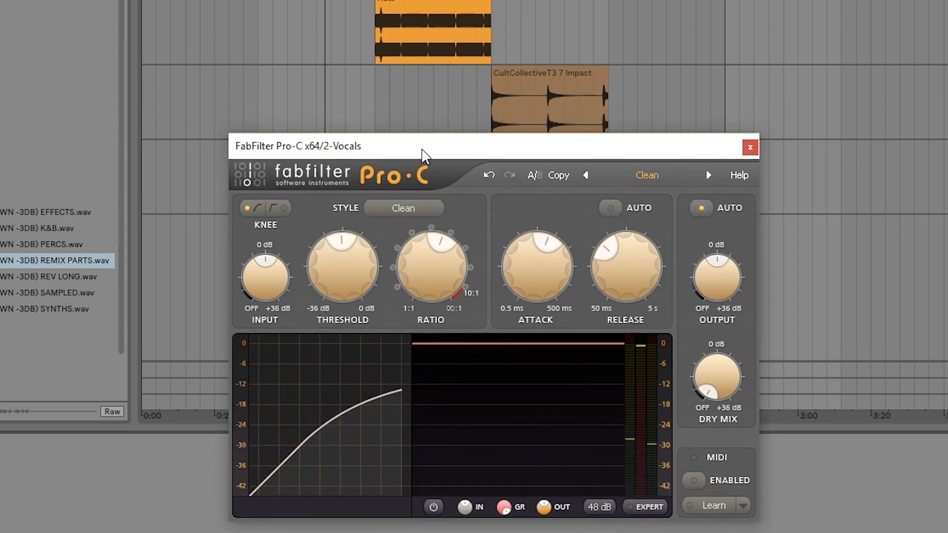
key(space)
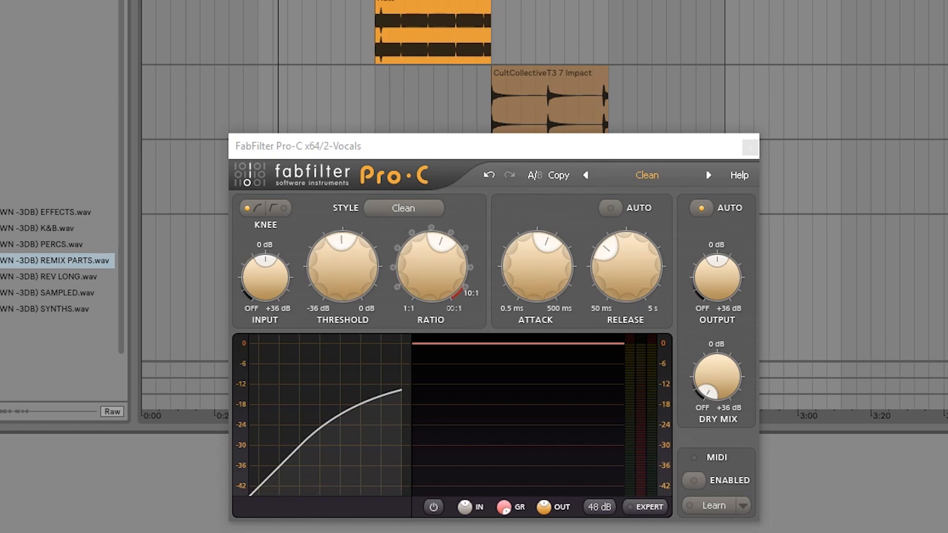
drag(501, 152, 561, 152)
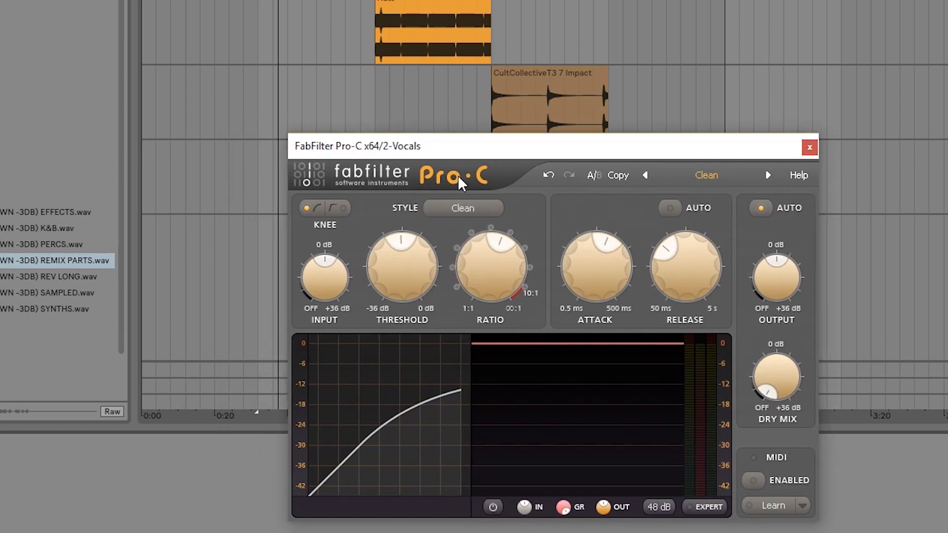
drag(470, 157, 442, 150)
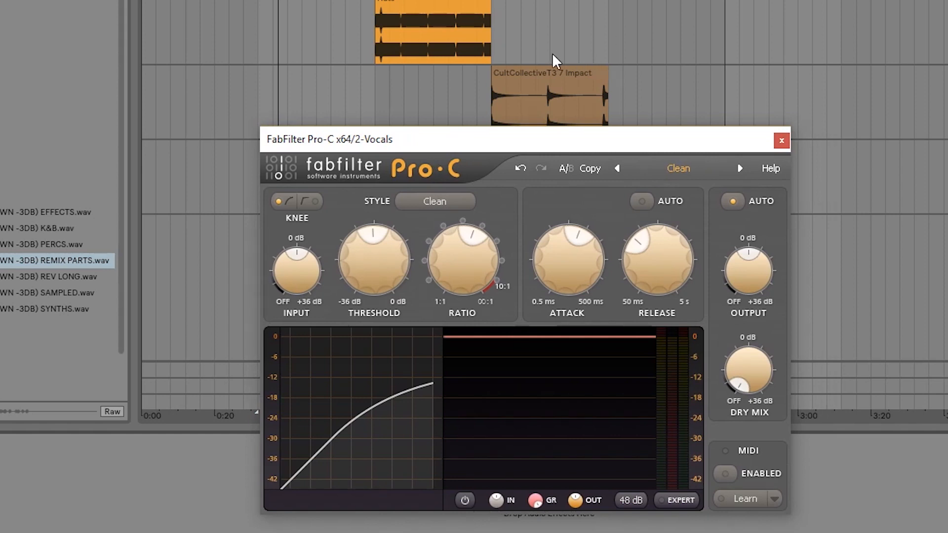
Close the Vocals compressor window and play the selected Hats clip starting at bar 33 briefly.
click(381, 1)
drag(497, 148, 416, 83)
click(512, 43)
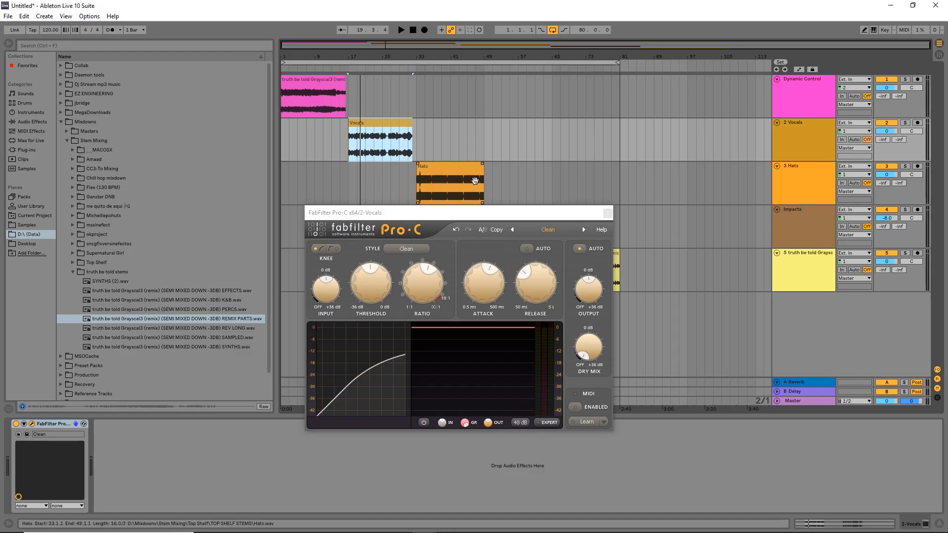
click(473, 17)
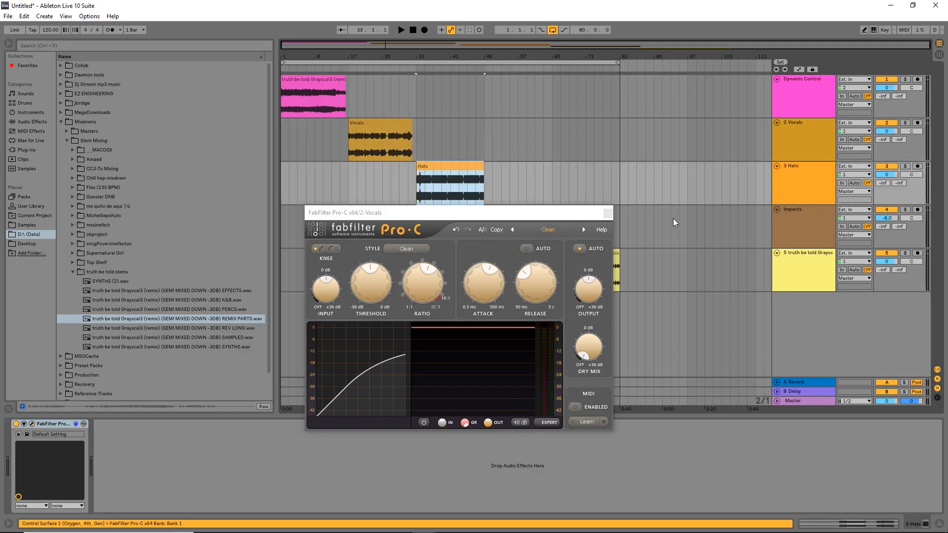
click(611, 214)
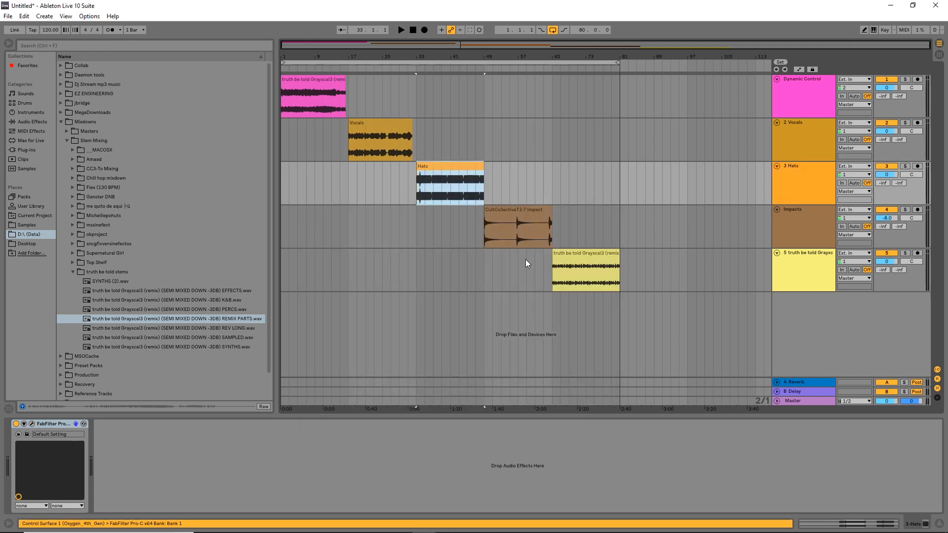
key(space)
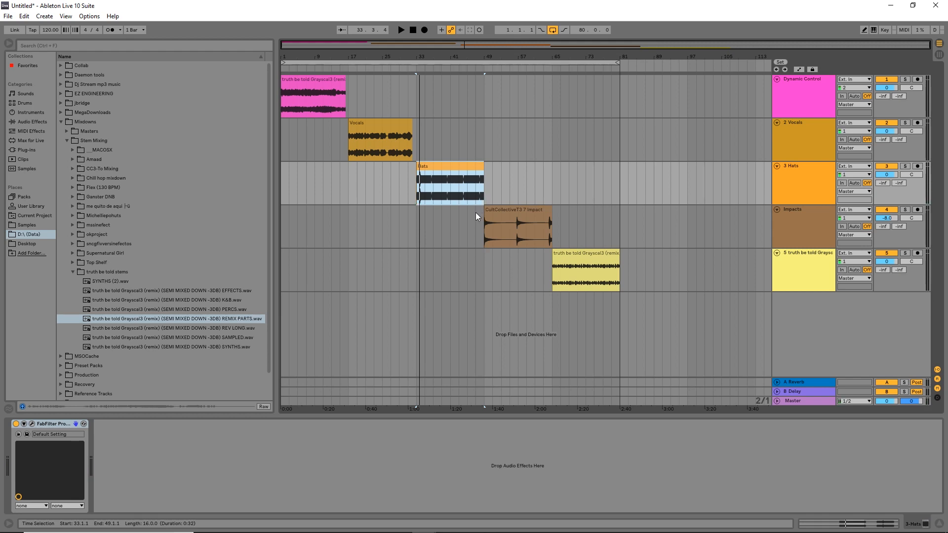
Open the FabFilter Pro-C compressor on the Hats track and move its window below the Hats clip.
click(783, 195)
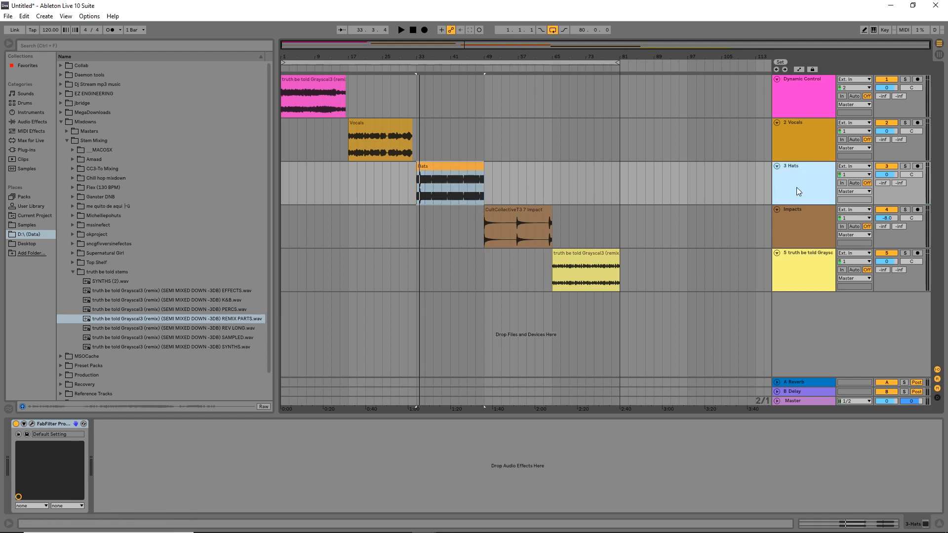
click(32, 424)
drag(457, 220, 490, 271)
click(438, 168)
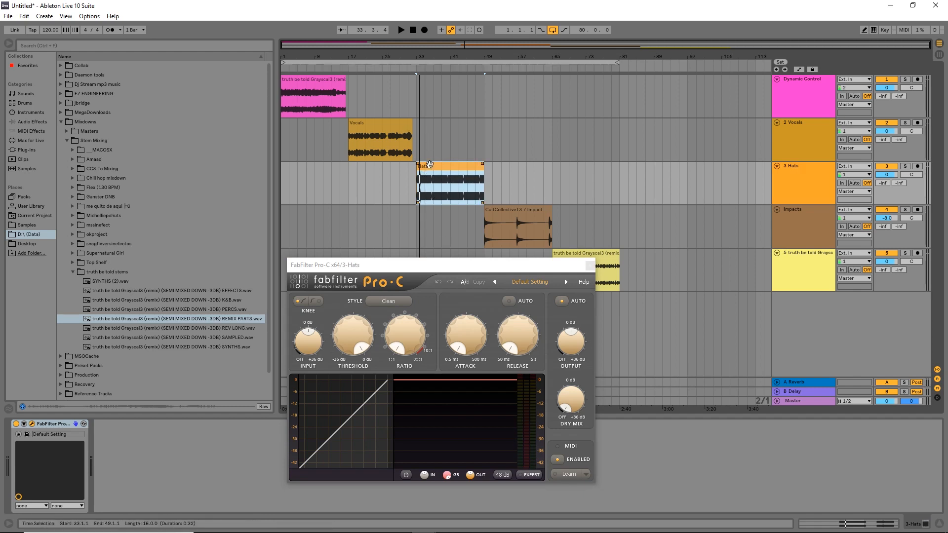
drag(452, 265, 515, 277)
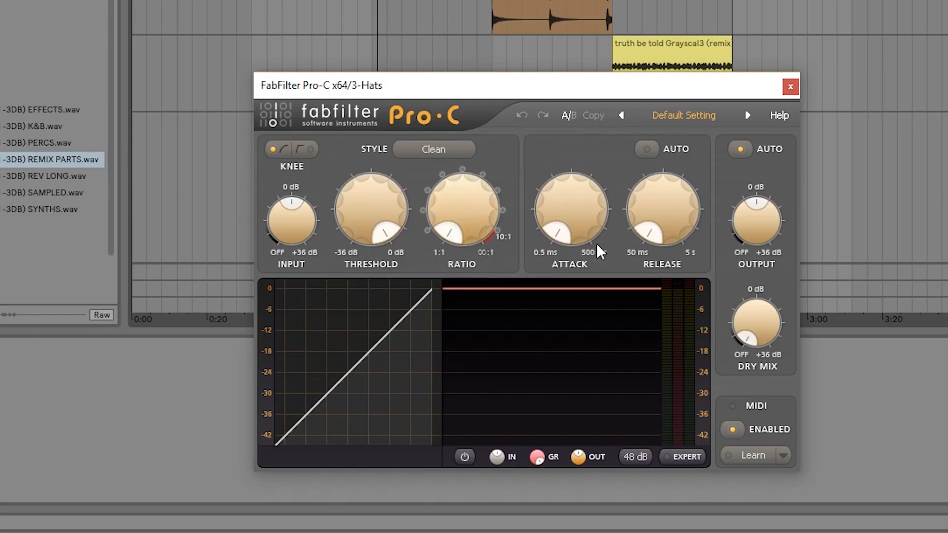
Raise the Hats compressor's attack to about a third of its range and its ratio to about mid-range.
drag(539, 363, 523, 334)
drag(562, 188, 585, 241)
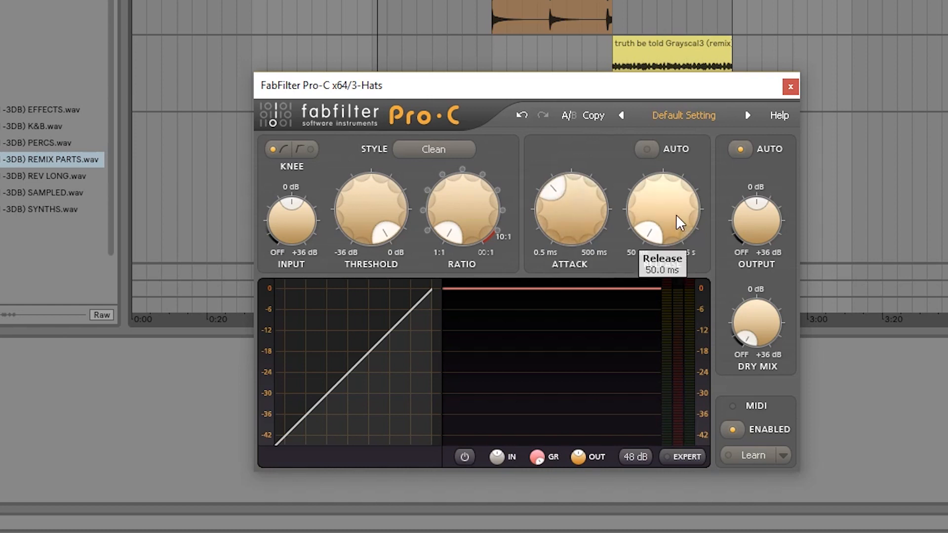
drag(476, 229, 469, 203)
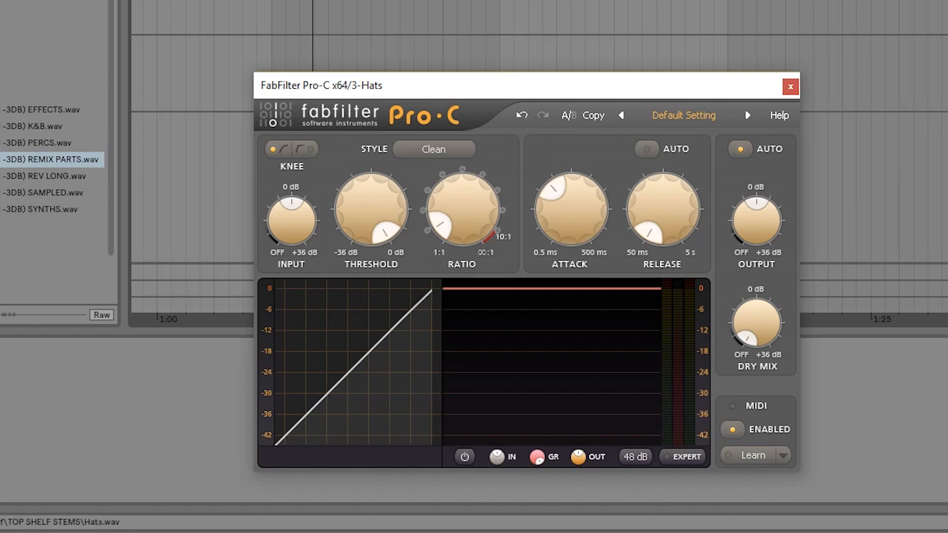
scroll(311, 50, up, 4)
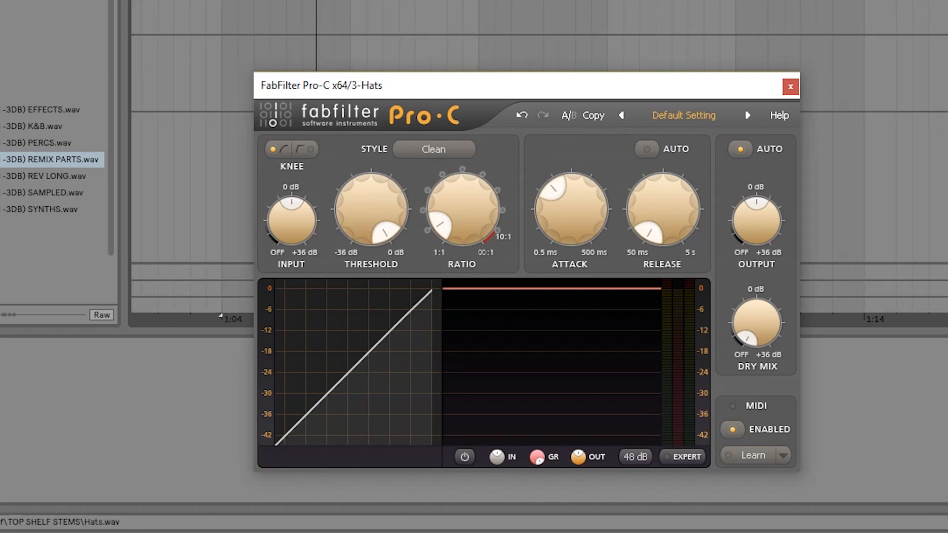
scroll(292, 29, down, 5)
mouse_move(476, 206)
scroll(477, 206, up, 6)
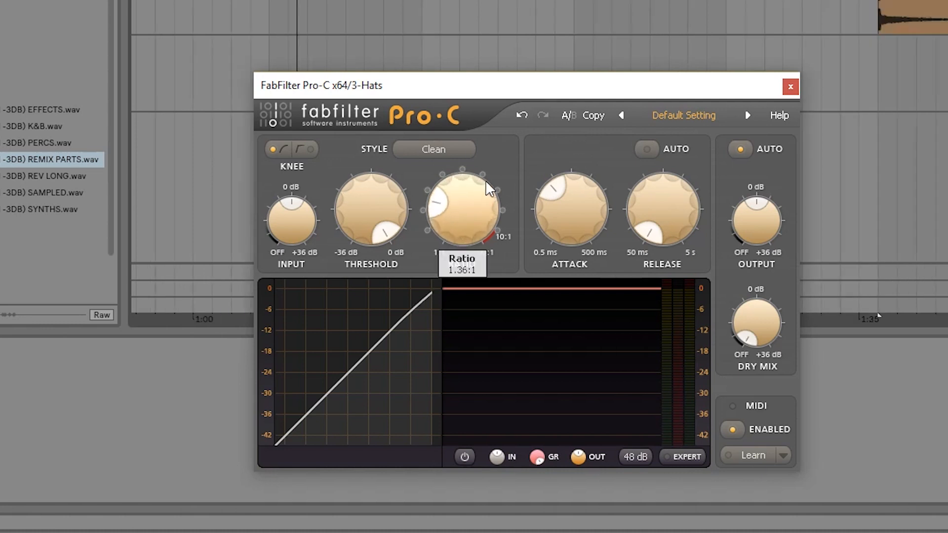
scroll(457, 215, up, 5)
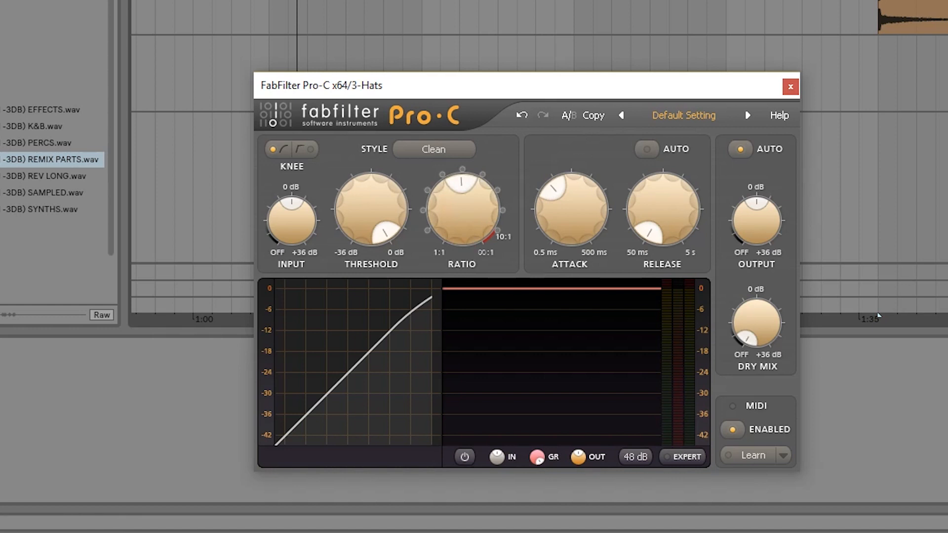
Lower the Hats compressor's threshold to about a third of its range and raise its ratio to about two-thirds.
mouse_move(365, 206)
drag(364, 195, 408, 342)
mouse_move(586, 218)
mouse_down()
mouse_move(583, 262)
mouse_move(571, 96)
mouse_up()
drag(469, 211, 469, 185)
Raise the Hats compressor's release slightly above its minimum and lower its attack to near the minimum.
drag(553, 206, 587, 203)
mouse_move(689, 204)
mouse_down()
mouse_move(677, 174)
mouse_move(677, 195)
mouse_up()
mouse_move(583, 208)
mouse_down()
mouse_move(586, 161)
mouse_move(589, 238)
mouse_move(587, 145)
mouse_move(589, 202)
mouse_move(577, 230)
mouse_up()
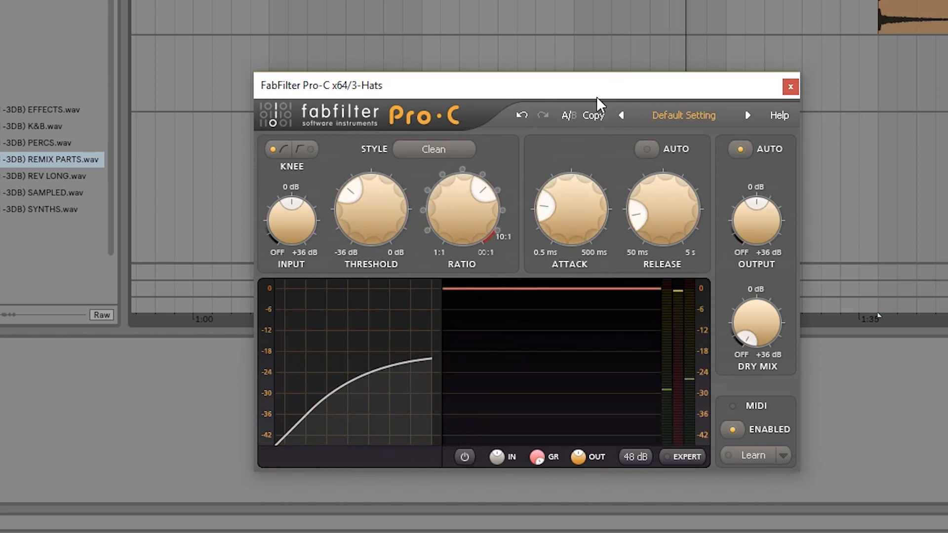
mouse_move(578, 221)
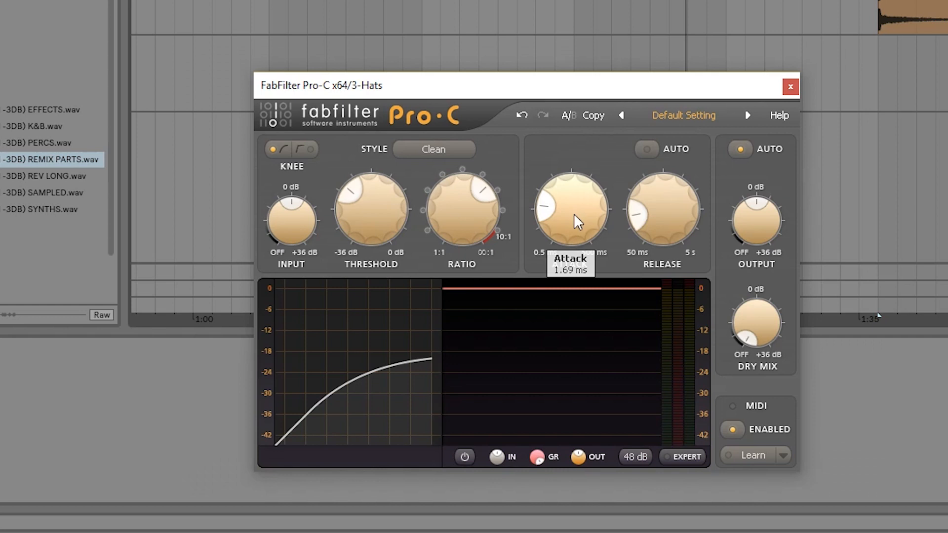
drag(576, 229, 587, 307)
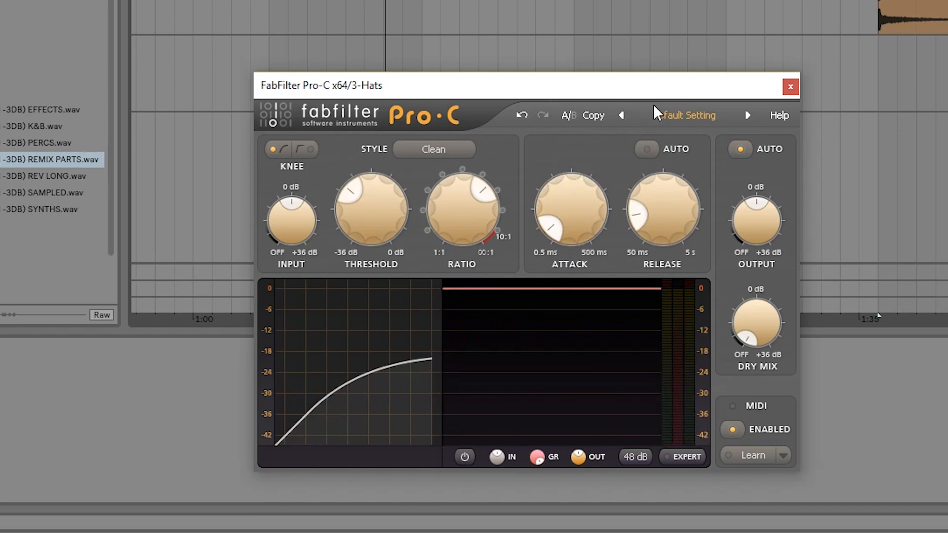
Close the Hats compressor window and select the Impact clip starting at bar 49 on the Impacts track.
drag(731, 92, 675, 40)
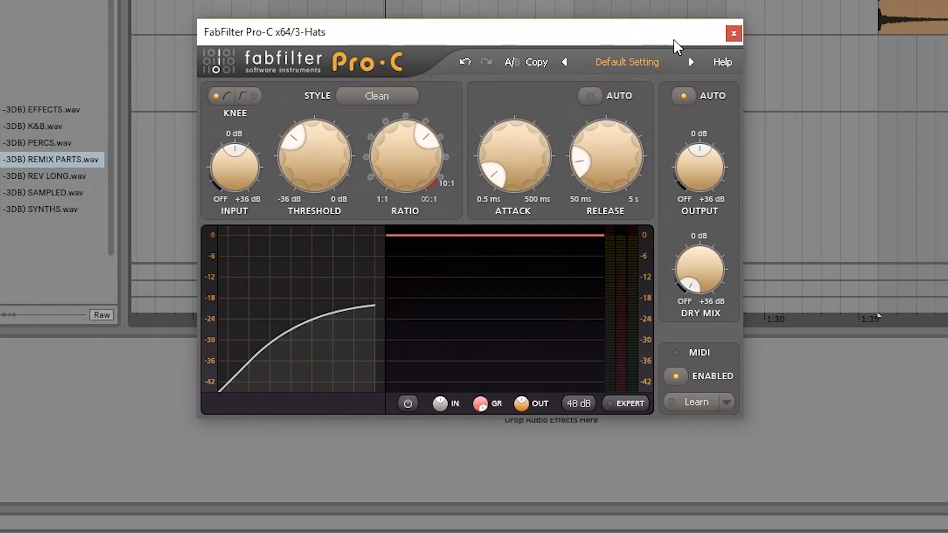
click(735, 38)
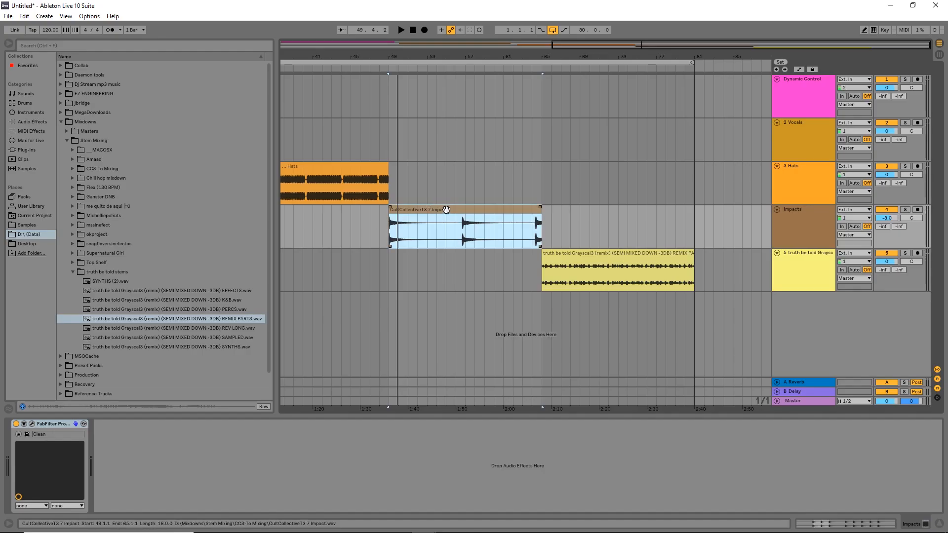
scroll(453, 210, down, 3)
scroll(584, 223, up, 4)
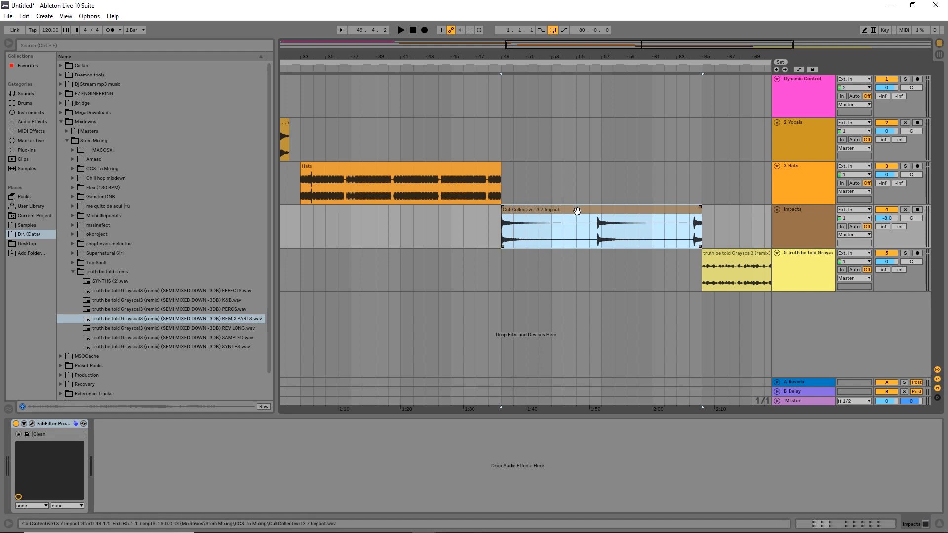
Raise the Impacts track's volume to -4.0 dB while playing the Impact clip.
key(space)
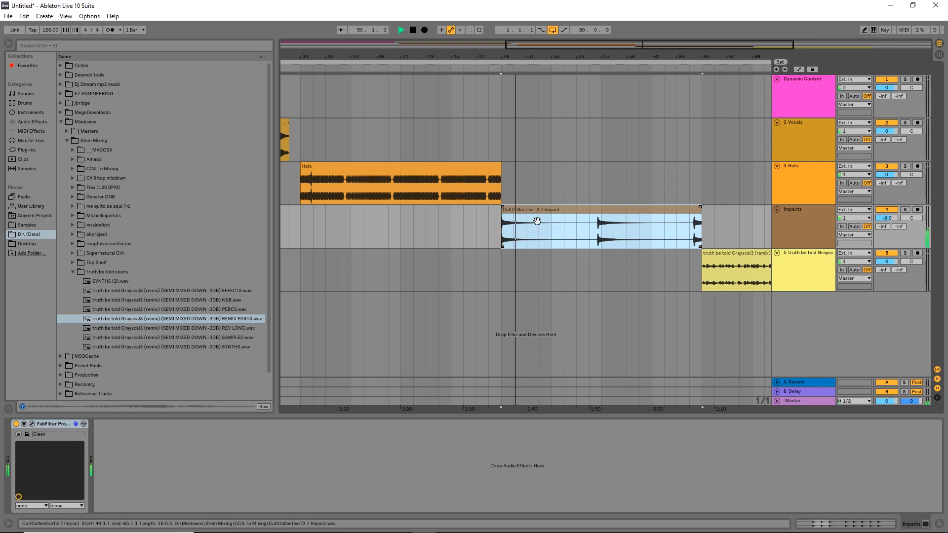
drag(887, 218, 887, 210)
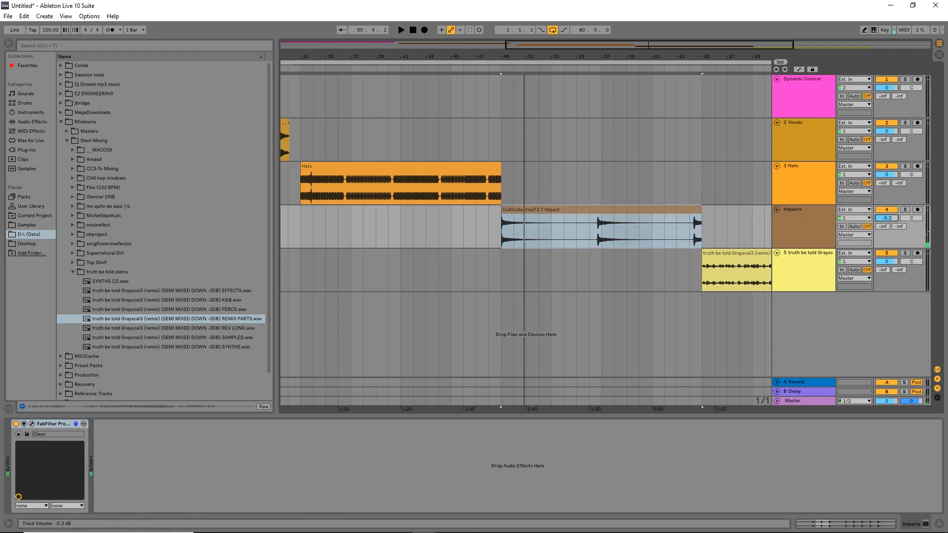
key(space)
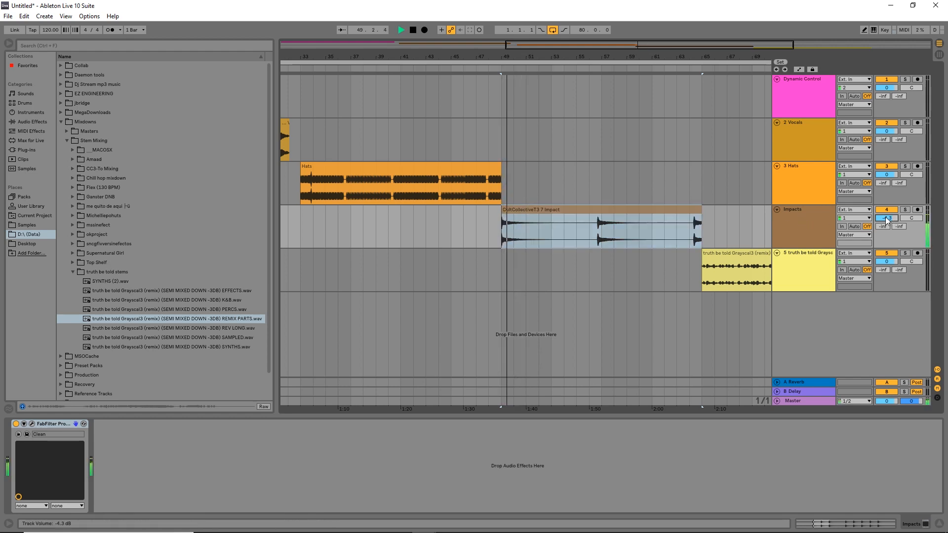
drag(888, 220, 888, 220)
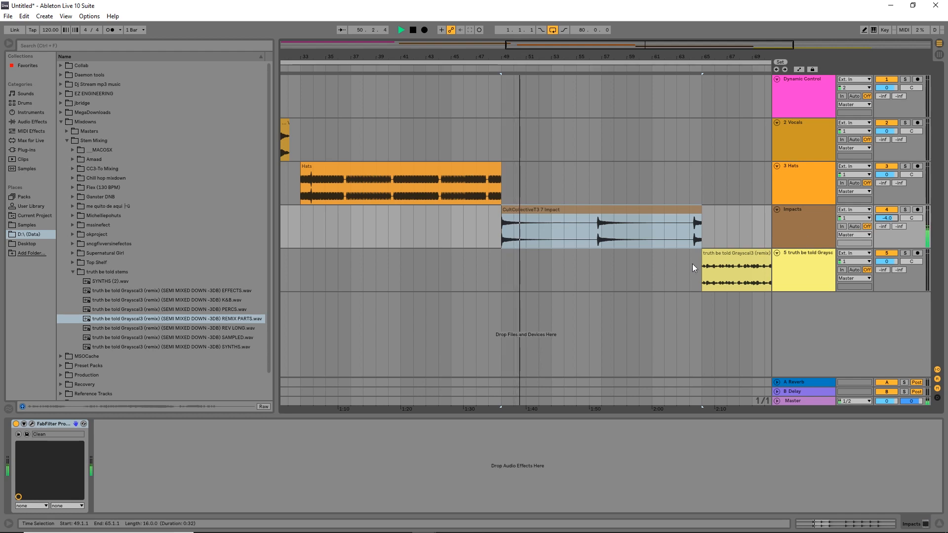
key(space)
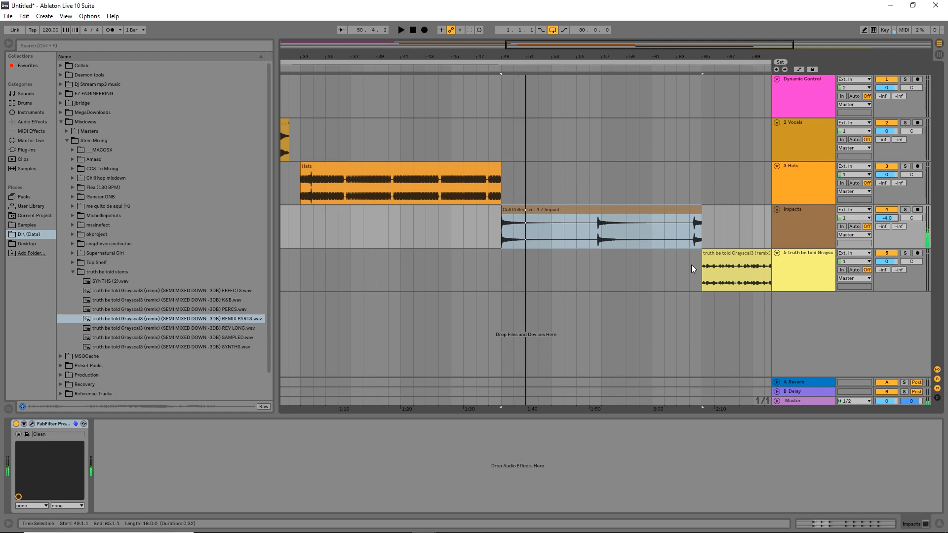
Open the FabFilter Pro-C compressor on the Impacts track below the clip and set its attack to 70.04 ms.
click(32, 424)
drag(541, 274, 460, 258)
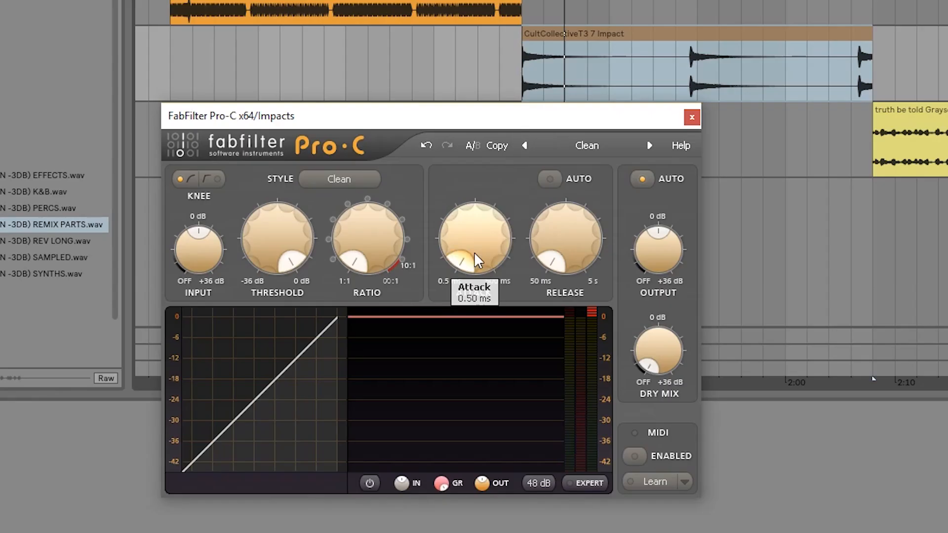
drag(482, 334, 473, 312)
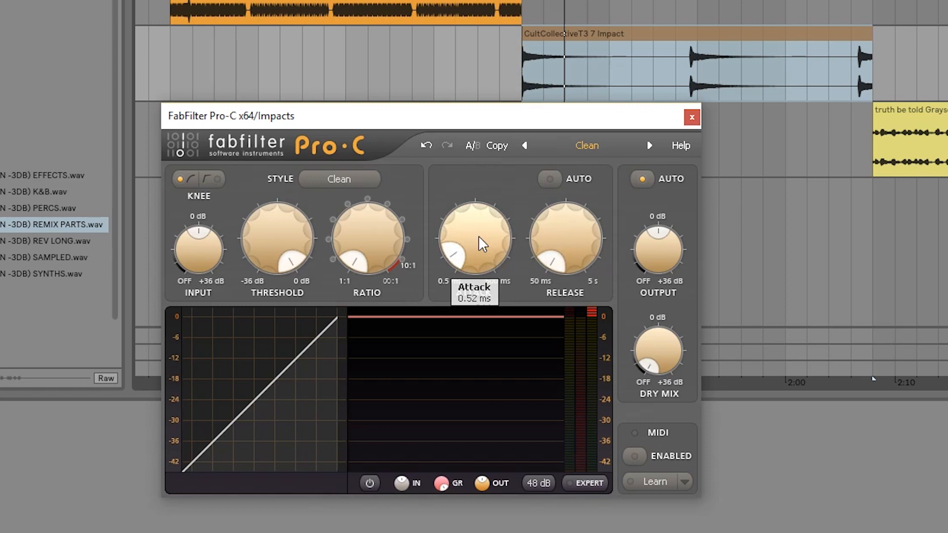
drag(487, 250, 485, 197)
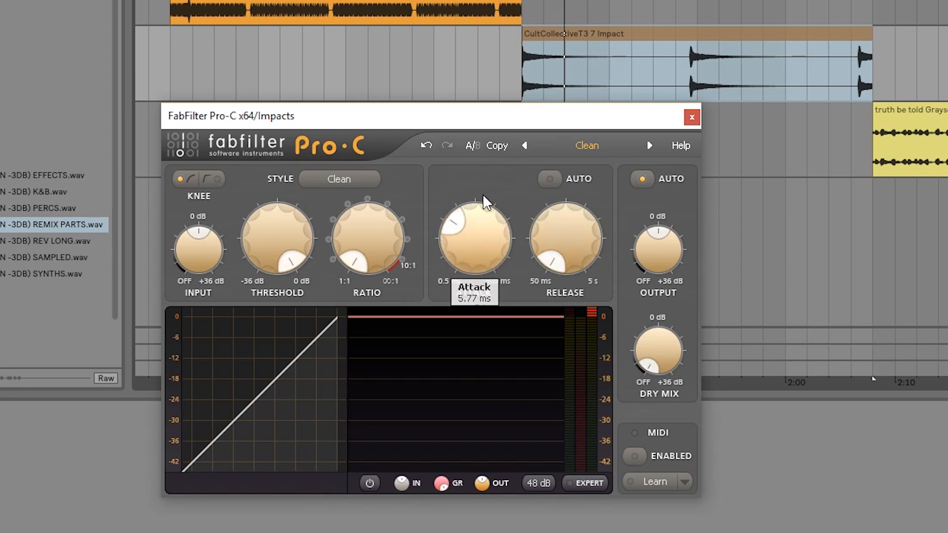
drag(466, 267, 466, 252)
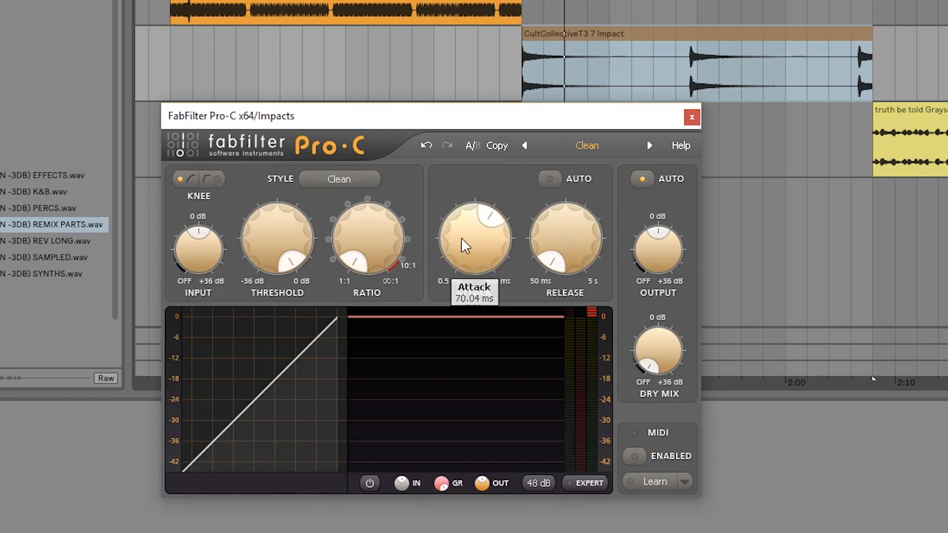
Raise the Impacts compressor's ratio to about two-thirds, lower its threshold to slightly above mid-range, and play the clip.
drag(376, 246, 369, 213)
drag(280, 231, 281, 323)
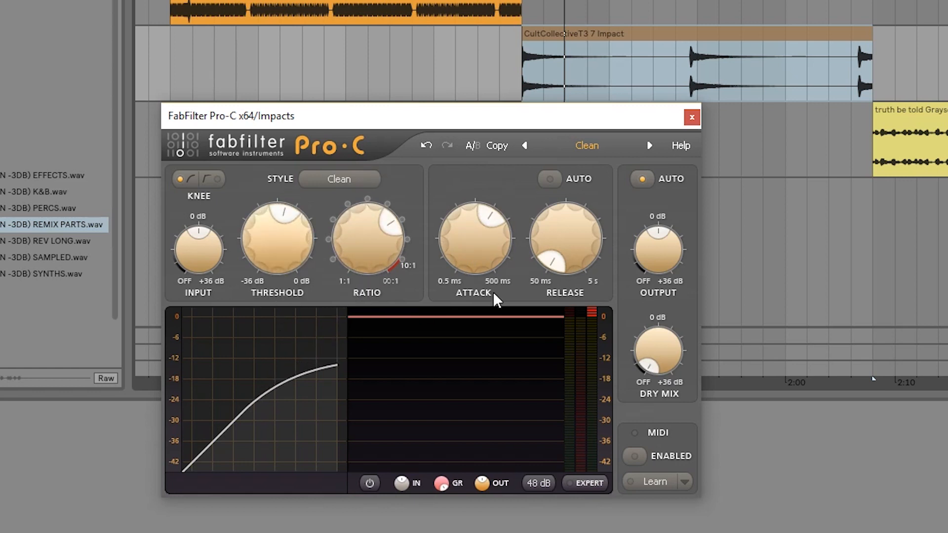
key(space)
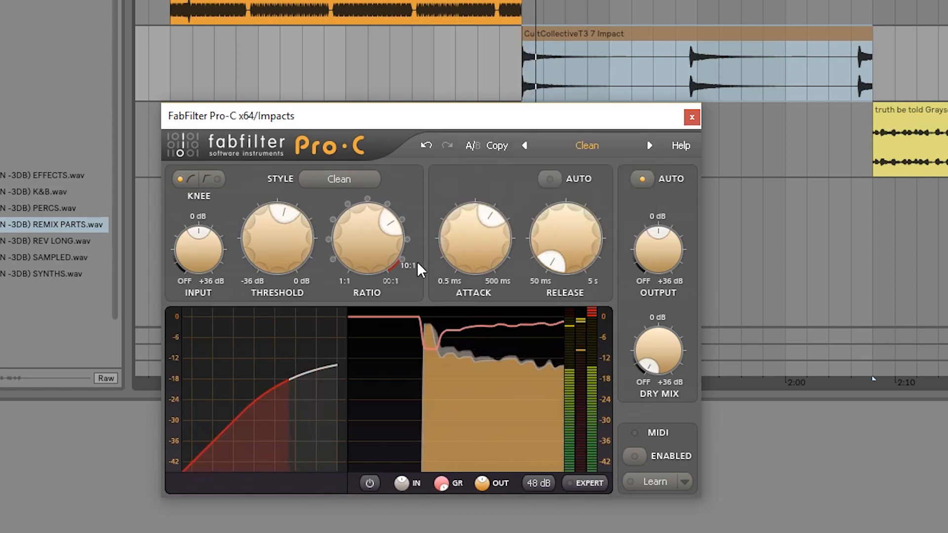
Raise the Impacts compressor's attack to 135.46 ms and its release to slightly above a quarter of its range during playback.
drag(472, 238, 473, 219)
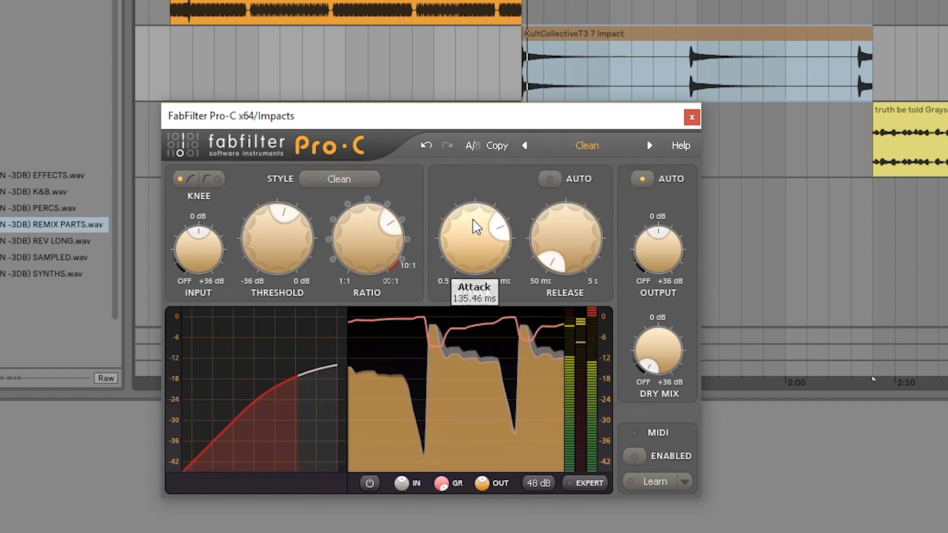
drag(573, 232, 577, 198)
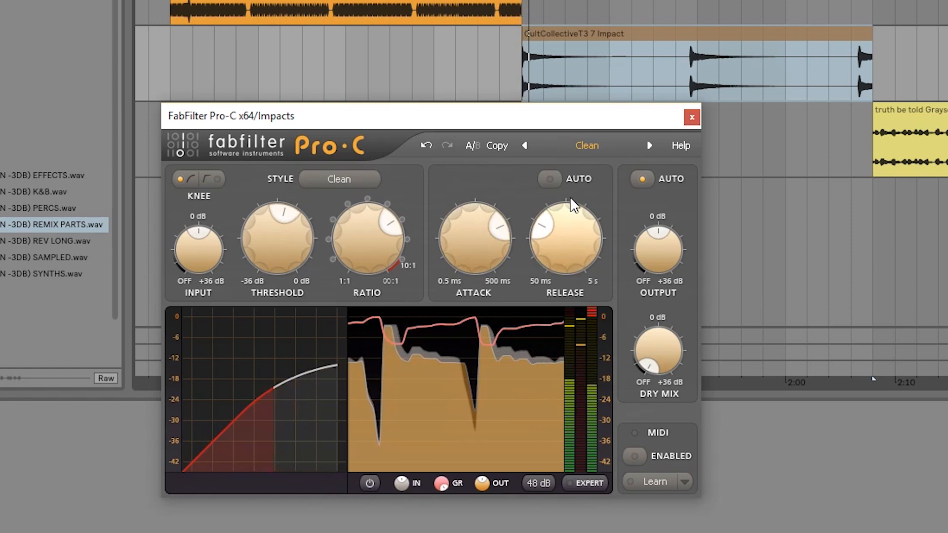
Set the Impacts compressor's ratio to 6.33:1, lower its attack to the 0.5 ms minimum, and play the clip.
drag(351, 242, 351, 230)
drag(466, 229, 488, 339)
drag(486, 254, 487, 227)
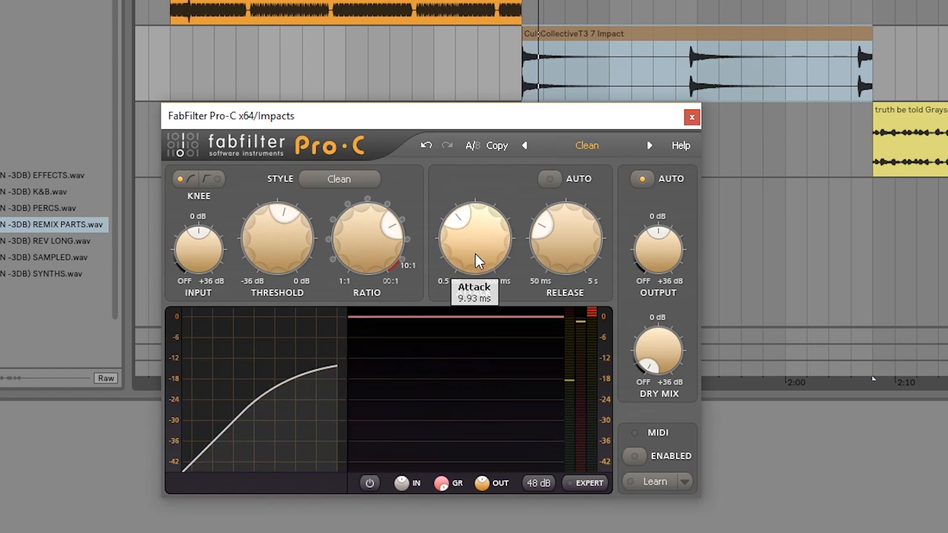
mouse_move(475, 255)
mouse_down()
mouse_move(477, 225)
mouse_move(474, 247)
mouse_move(465, 219)
mouse_move(483, 304)
mouse_move(484, 228)
mouse_move(490, 262)
mouse_up()
key(space)
Set the Impacts compressor's release to 395.3 ms and raise its threshold to just under two-thirds of its range.
drag(585, 250, 582, 230)
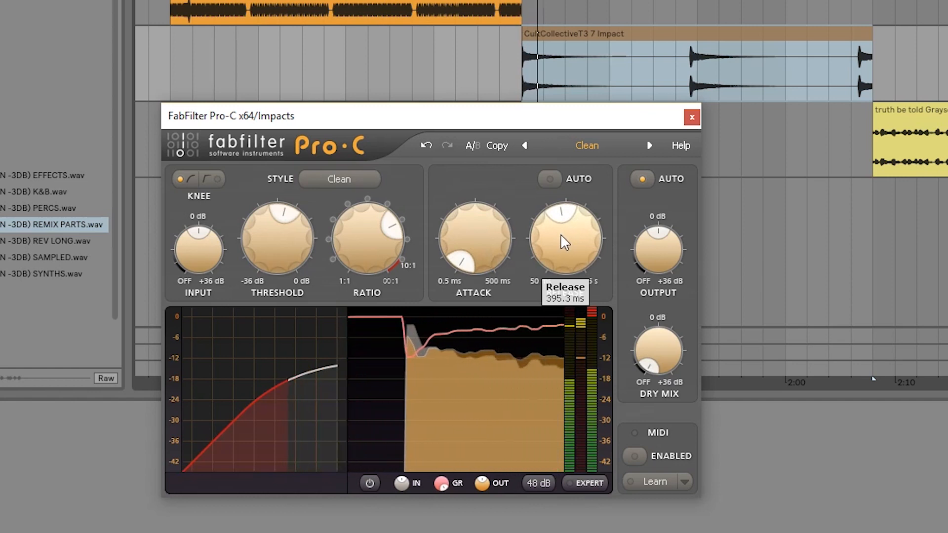
mouse_move(353, 240)
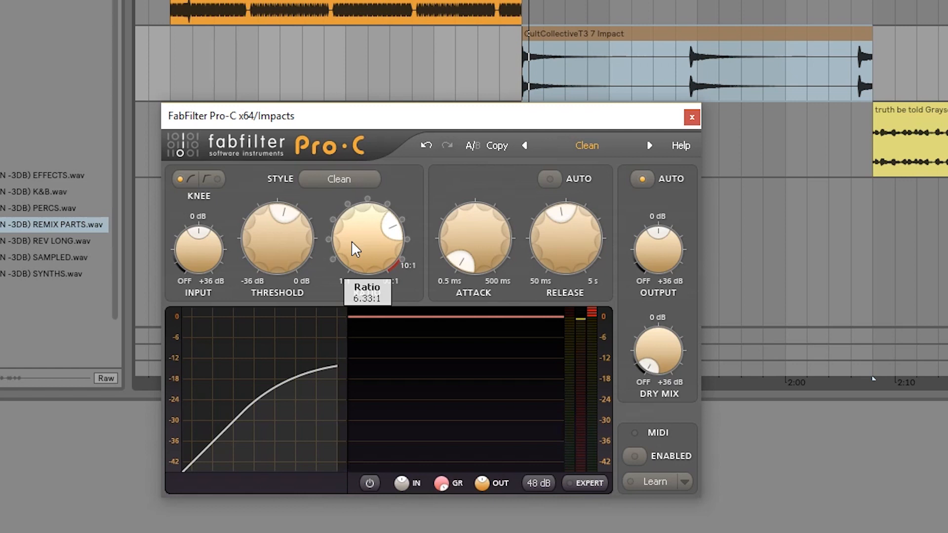
mouse_move(275, 246)
mouse_down()
mouse_move(285, 312)
mouse_move(283, 248)
mouse_up()
Set the Impacts compressor's attack to 40.62 ms.
drag(510, 241, 478, 254)
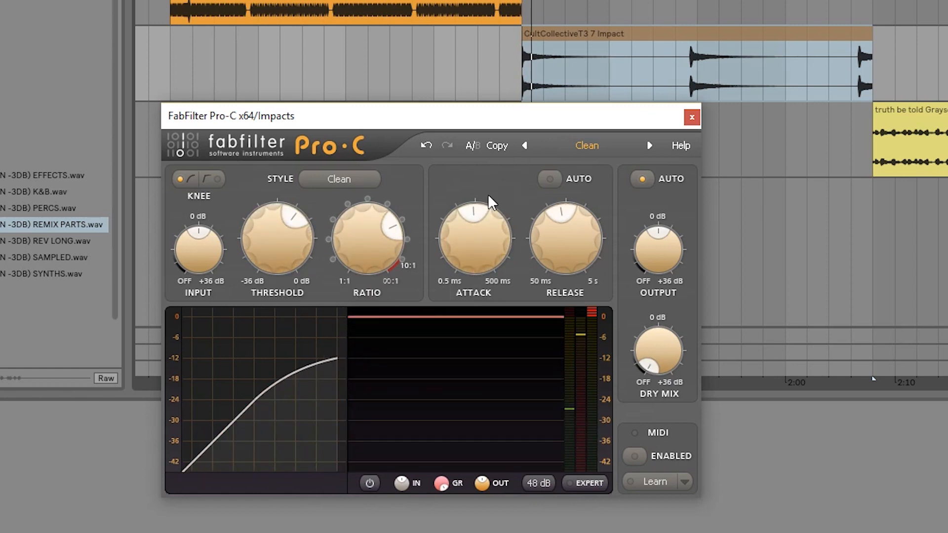
mouse_move(482, 230)
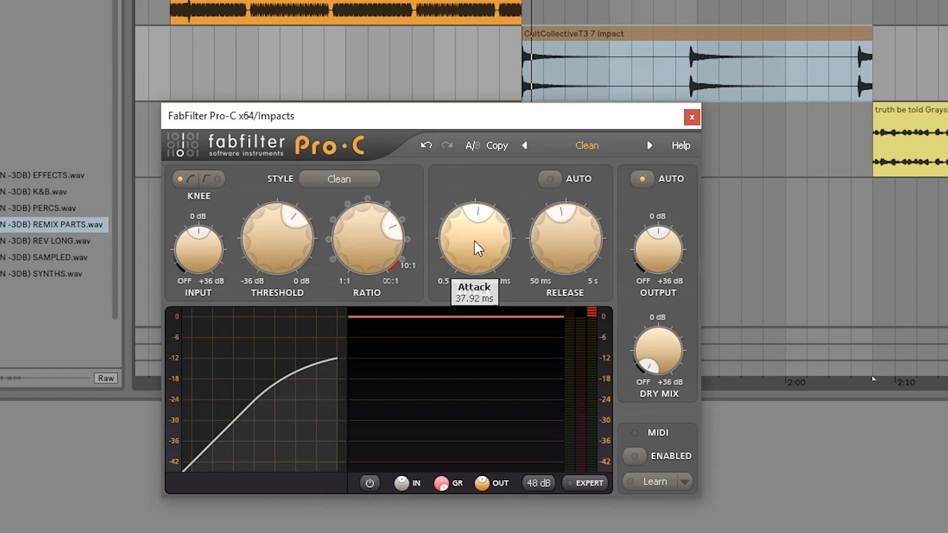
drag(474, 240, 472, 236)
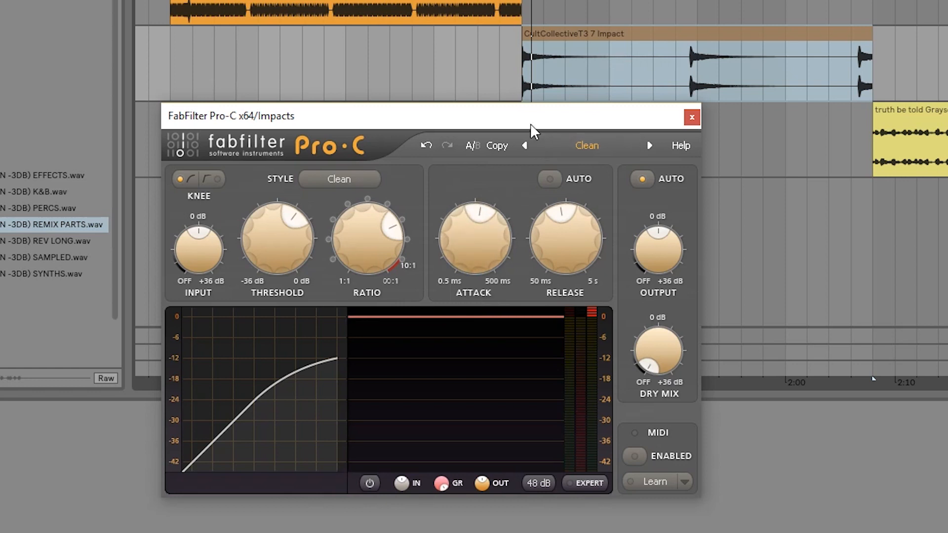
mouse_move(449, 249)
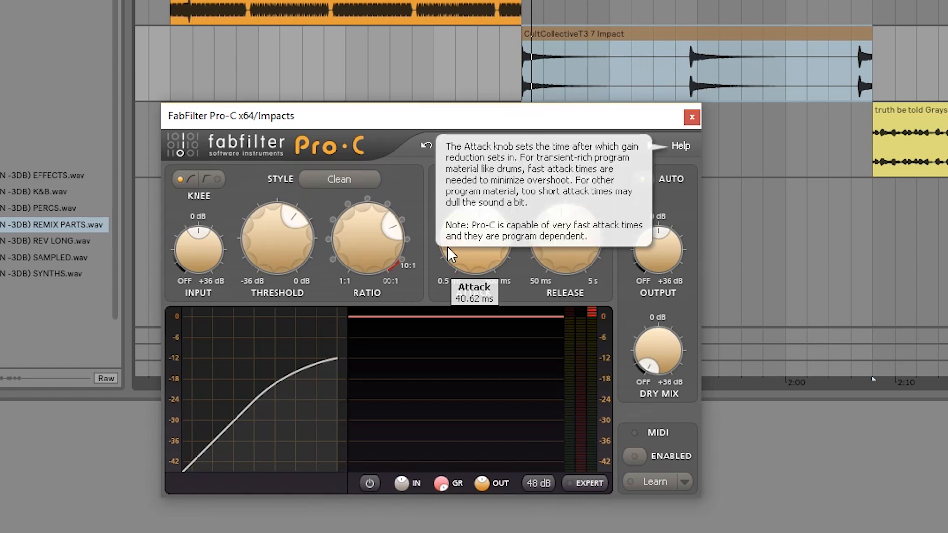
During playback, raise the Impacts compressor's attack to almost two-thirds of its range and set its ratio to 4.01:1, and close the plug-in.
key(space)
drag(483, 250, 473, 237)
drag(351, 233, 356, 262)
key(space)
key(space)
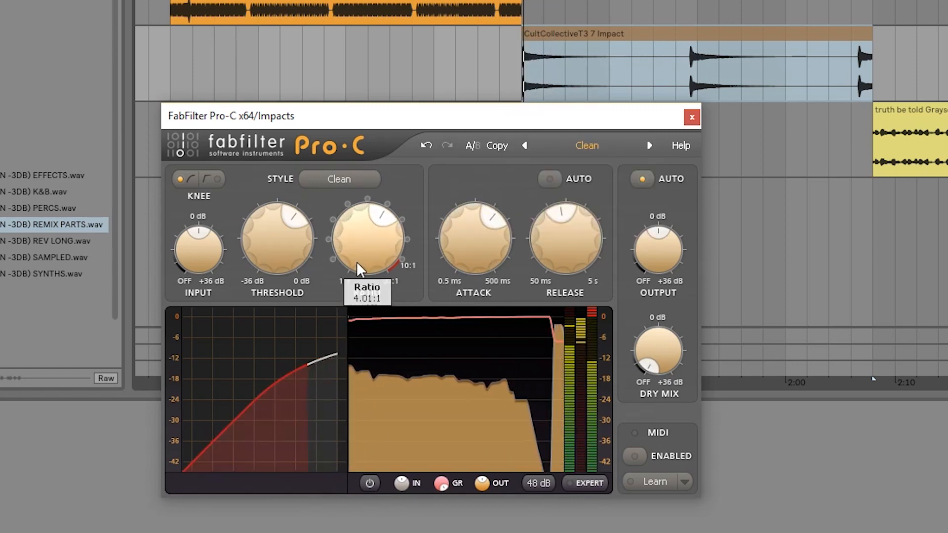
key(space)
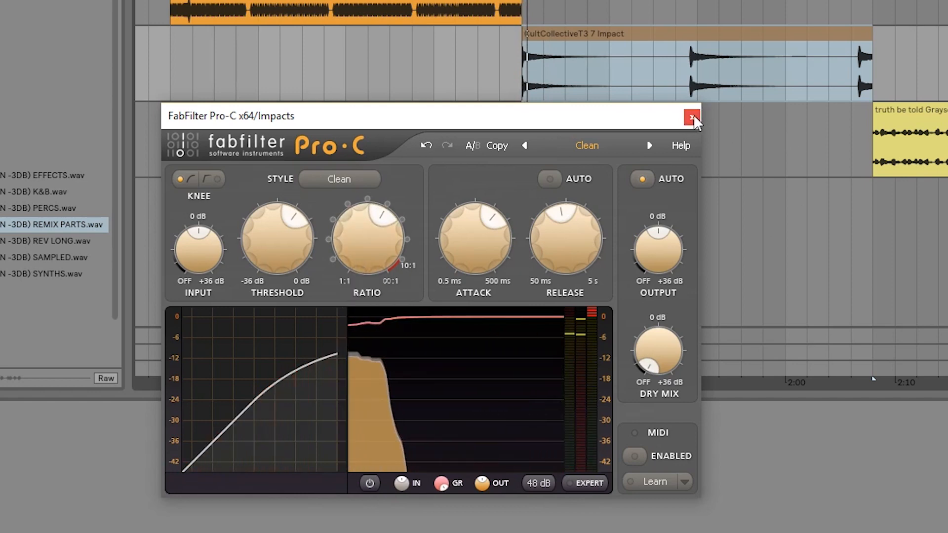
click(692, 117)
Select the REMIX PARTS clip on track 5, play it, and open that track's FabFilter Pro-C compressor.
click(548, 261)
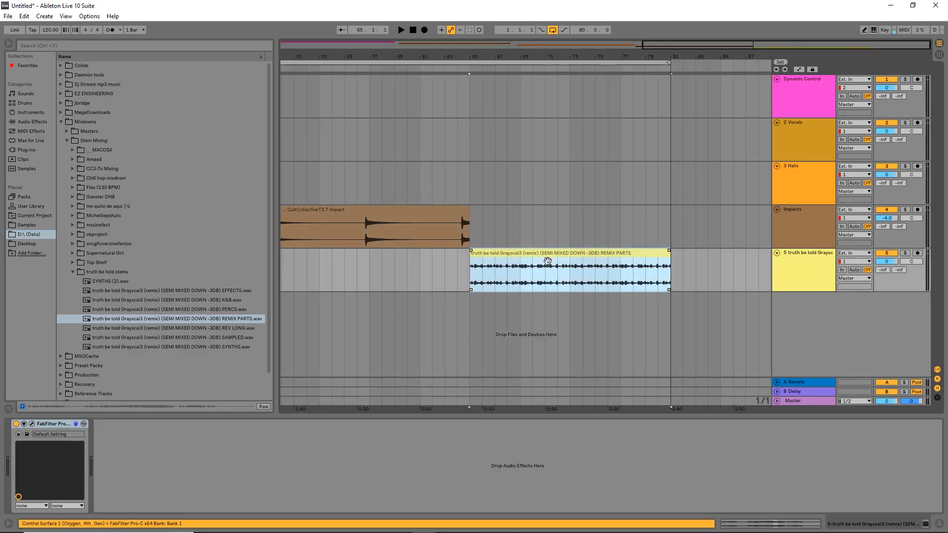
scroll(506, 233, down, 2)
scroll(613, 274, up, 1)
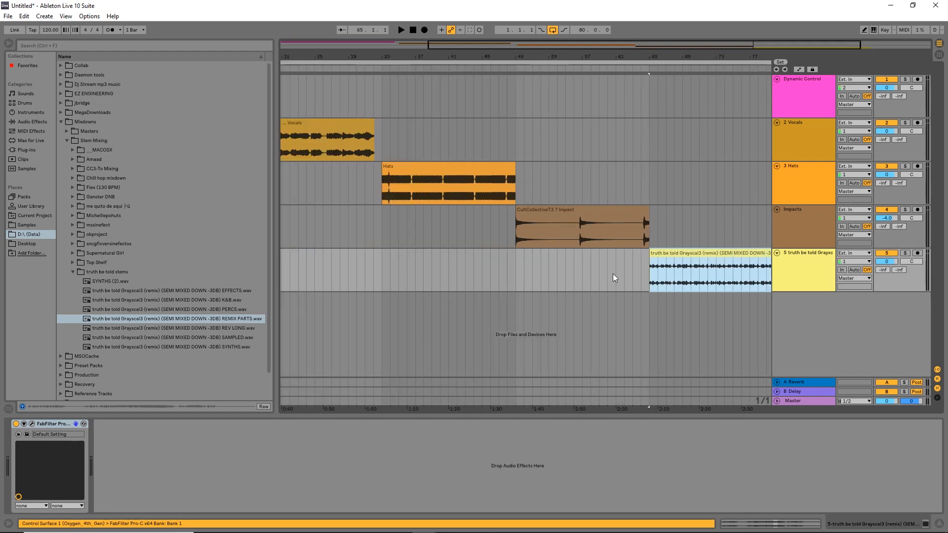
drag(612, 273, 400, 274)
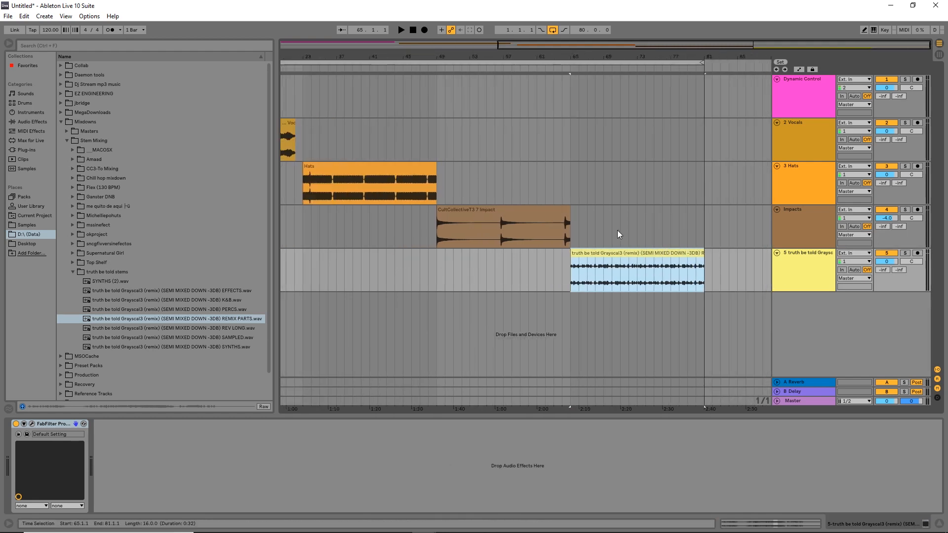
scroll(642, 261, up, 2)
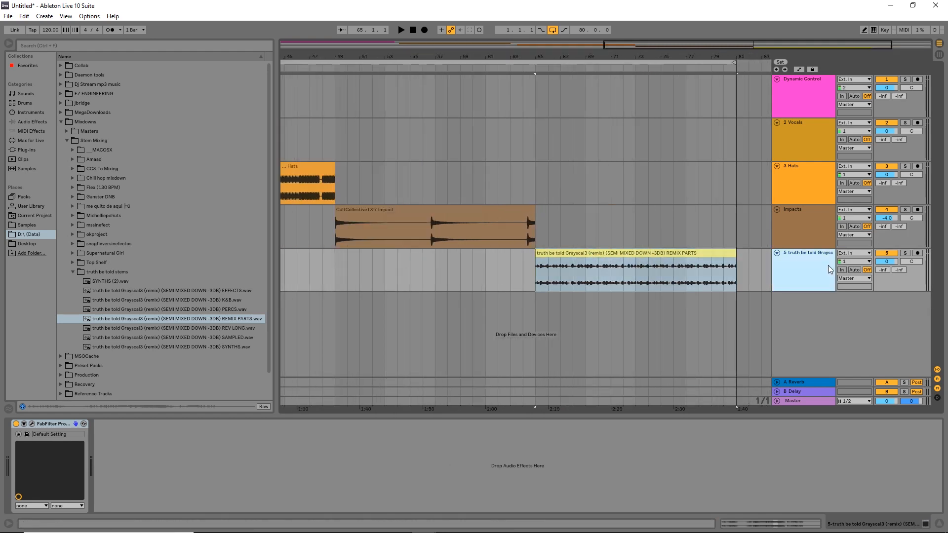
key(space)
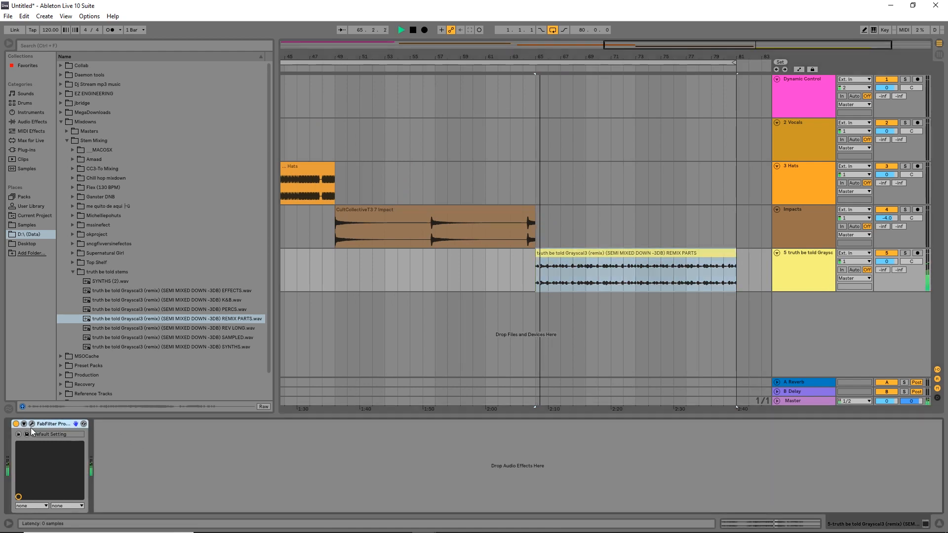
click(31, 424)
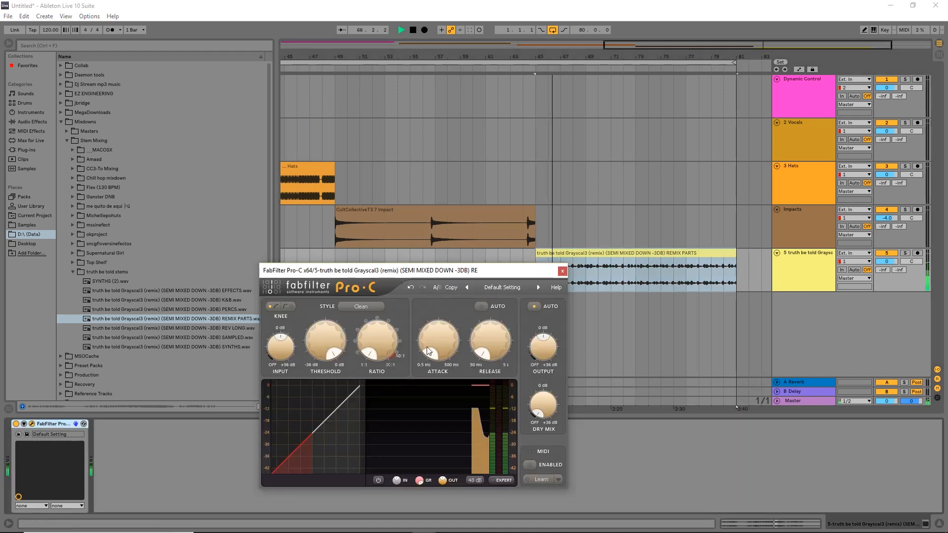
Stop playback, move the compressor window clear of the clip's start, and turn on expert mode to show the side chain controls.
drag(488, 268, 535, 259)
key(space)
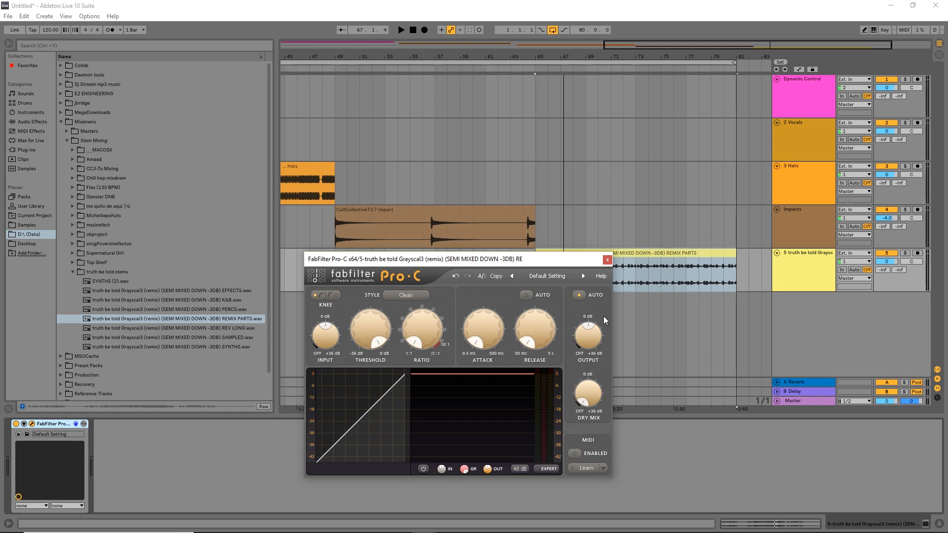
drag(555, 263, 597, 263)
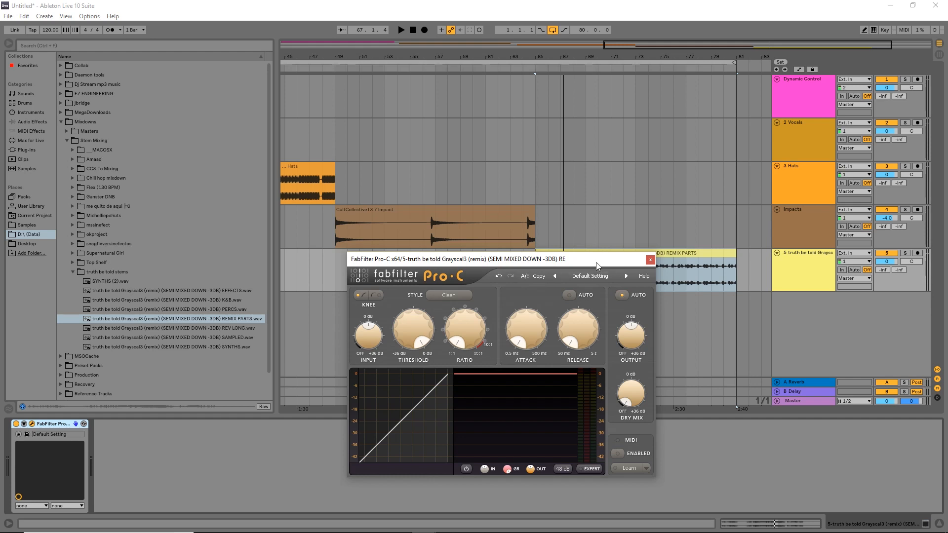
drag(588, 264, 618, 231)
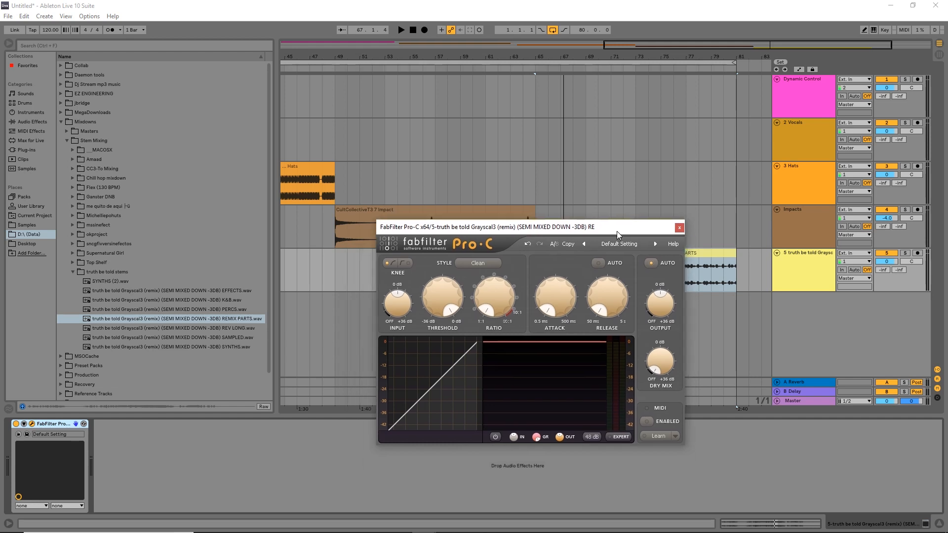
click(621, 437)
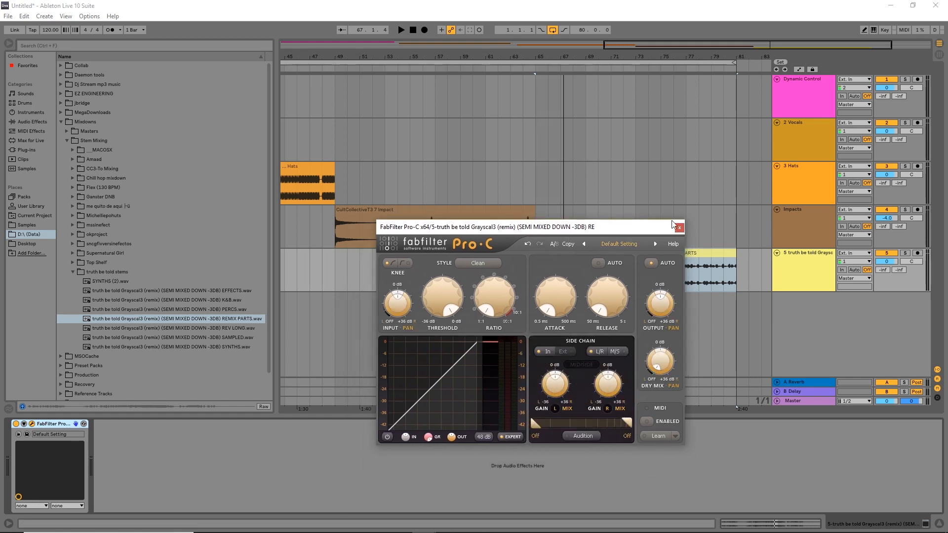
Set the REMIX PARTS compressor's ratio to 6.29:1 and its attack to 6.50 ms.
drag(622, 232, 566, 267)
drag(457, 345, 455, 304)
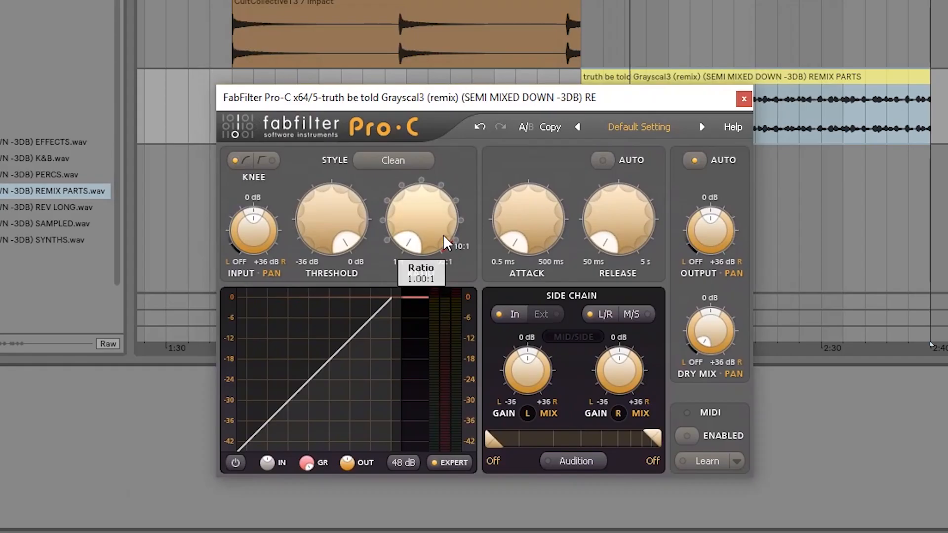
mouse_move(423, 241)
mouse_down()
mouse_move(430, 206)
mouse_move(411, 232)
mouse_up()
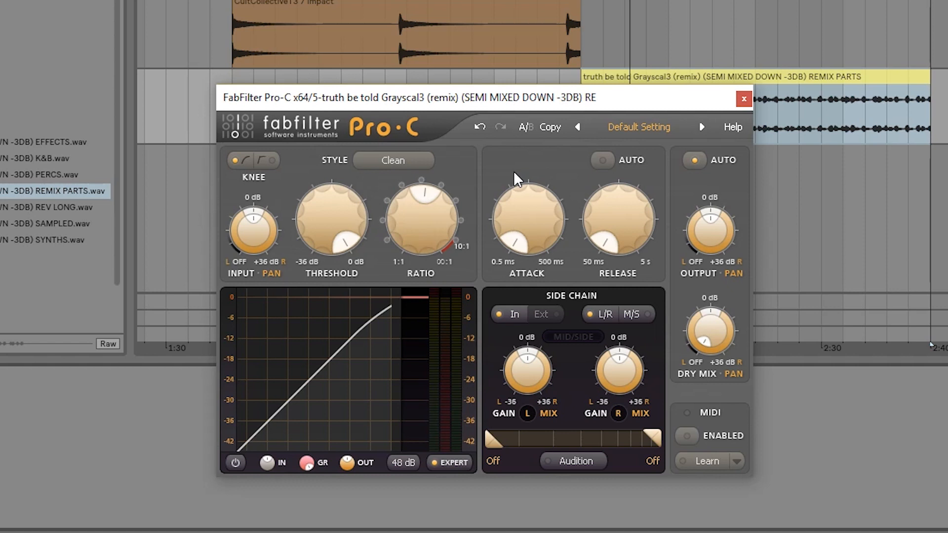
mouse_move(432, 232)
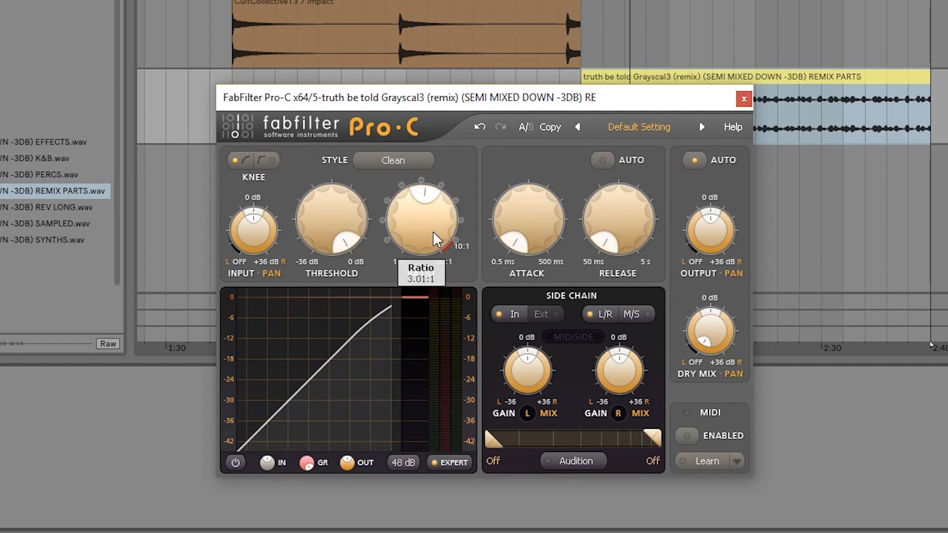
mouse_move(517, 188)
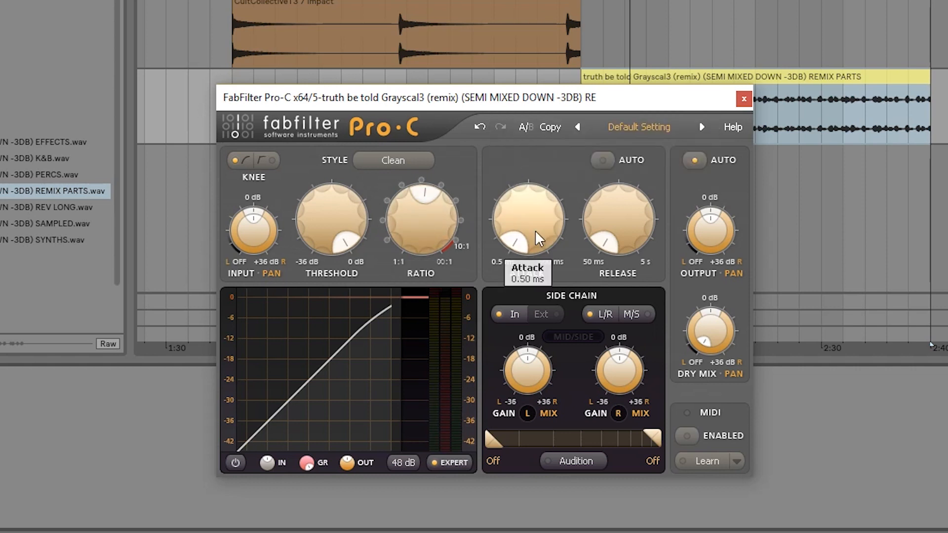
drag(536, 244, 541, 240)
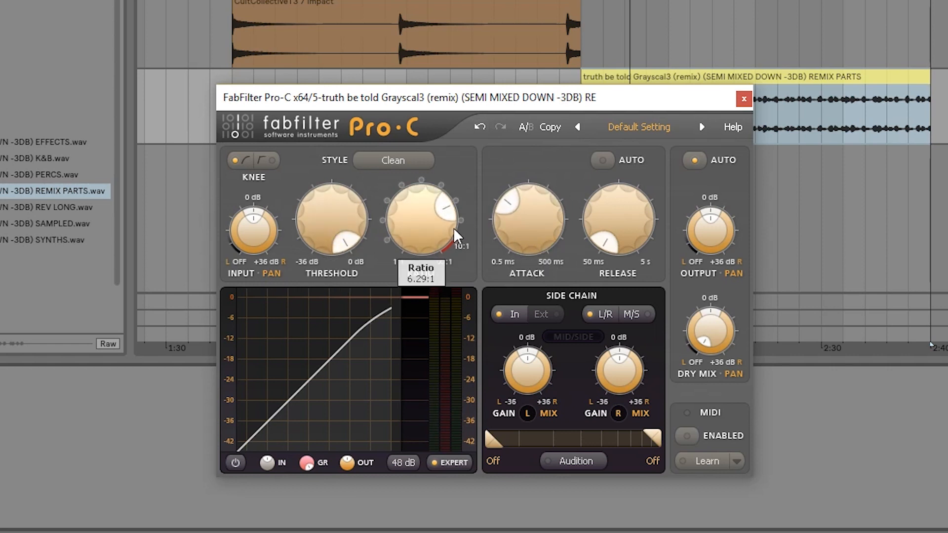
Set the REMIX PARTS compressor's release to 397.0 ms and lower its threshold to near the bottom of its range during playback.
drag(609, 105, 523, 125)
drag(545, 210, 554, 161)
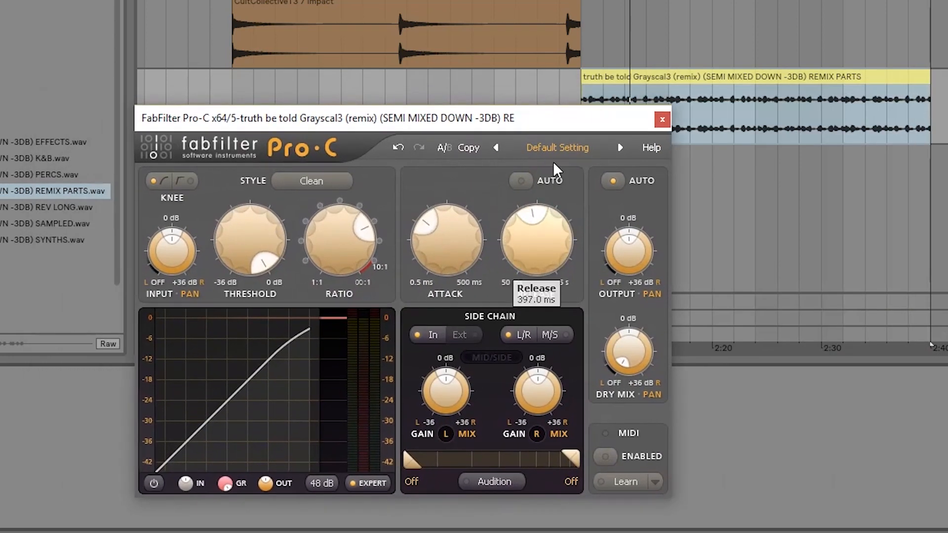
mouse_move(249, 237)
mouse_down()
mouse_move(253, 325)
mouse_move(239, 238)
mouse_move(247, 234)
mouse_up()
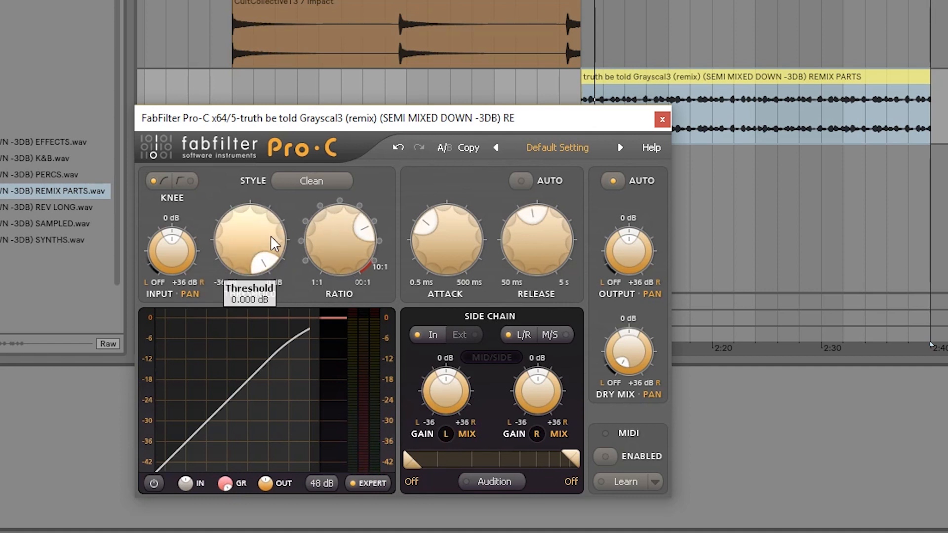
drag(271, 236, 264, 390)
Switch the compressor's side chain from left/right to mid/side, raising the mid gain and lowering the side gain.
drag(447, 399, 452, 420)
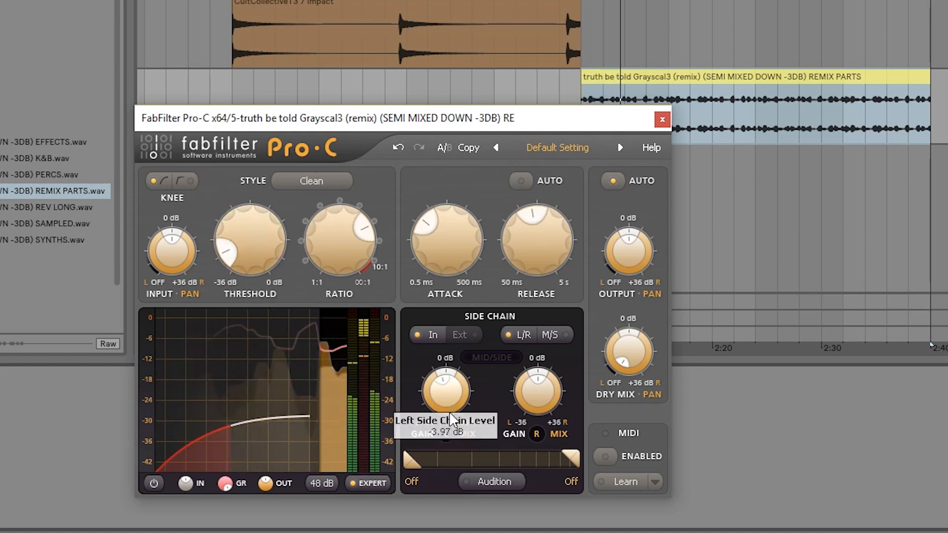
click(559, 333)
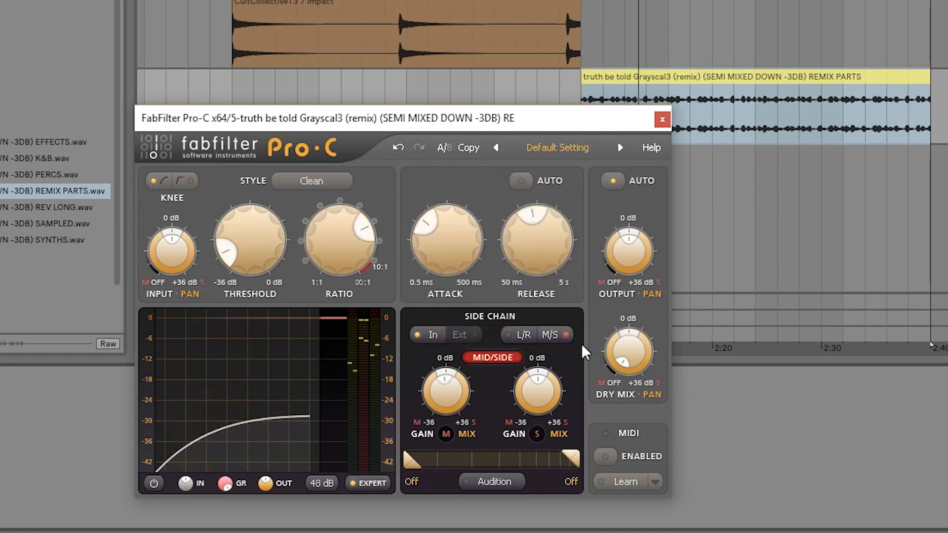
drag(431, 411, 440, 387)
drag(537, 387, 537, 435)
drag(553, 400, 559, 390)
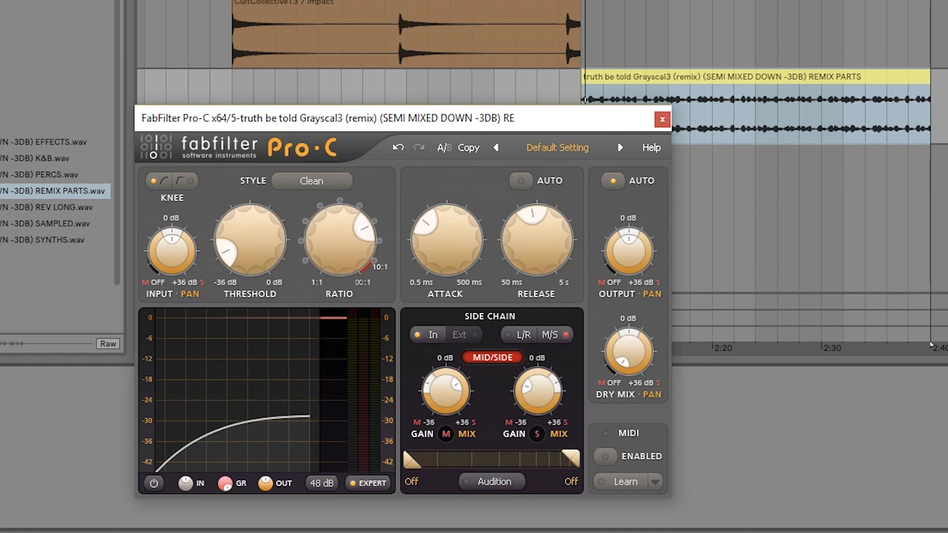
Play the REMIX PARTS clip through the mid/side compression to examine its gain reduction, and close the compressor window.
key(space)
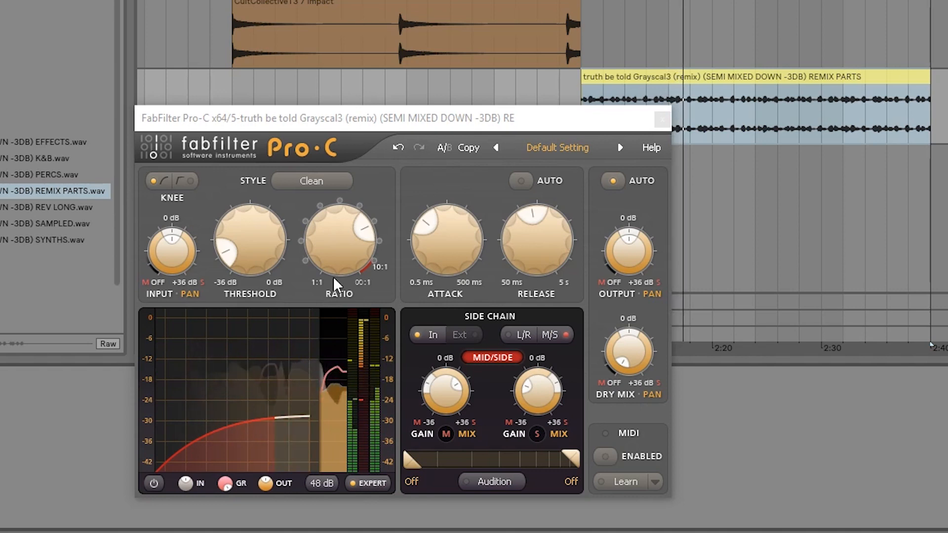
drag(624, 112, 764, 110)
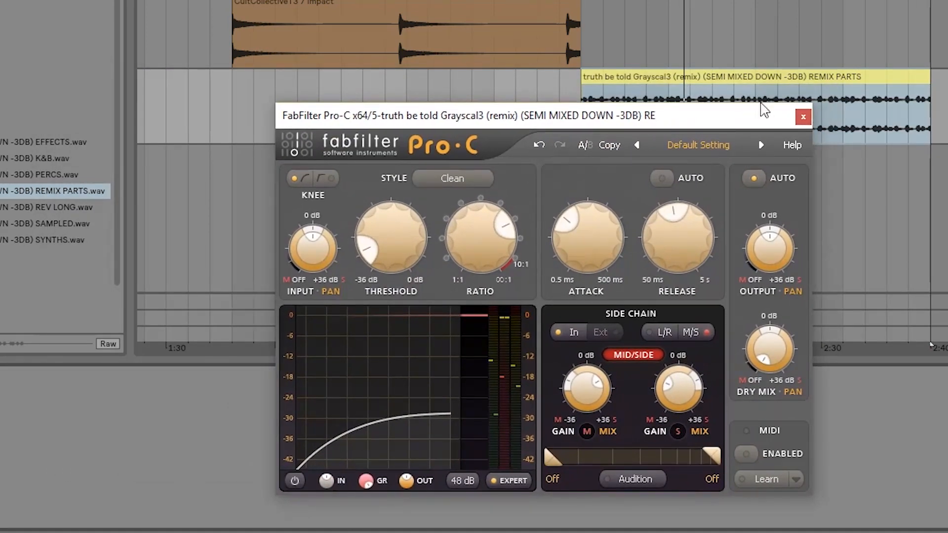
drag(668, 126, 632, 111)
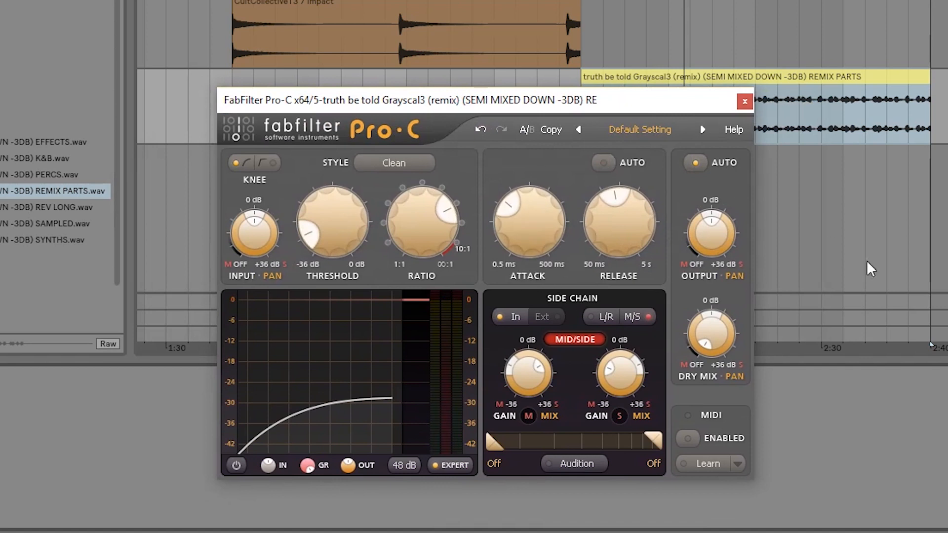
mouse_move(522, 235)
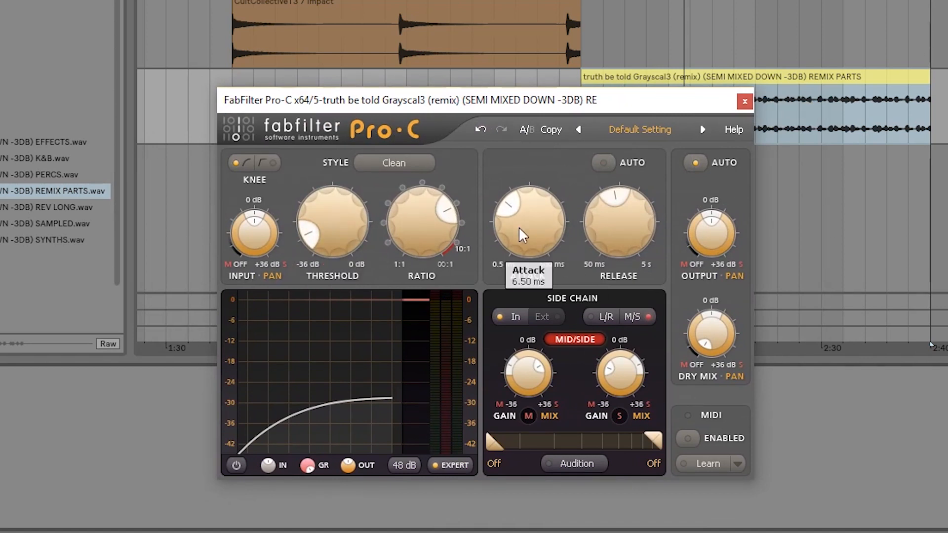
drag(674, 110, 575, 99)
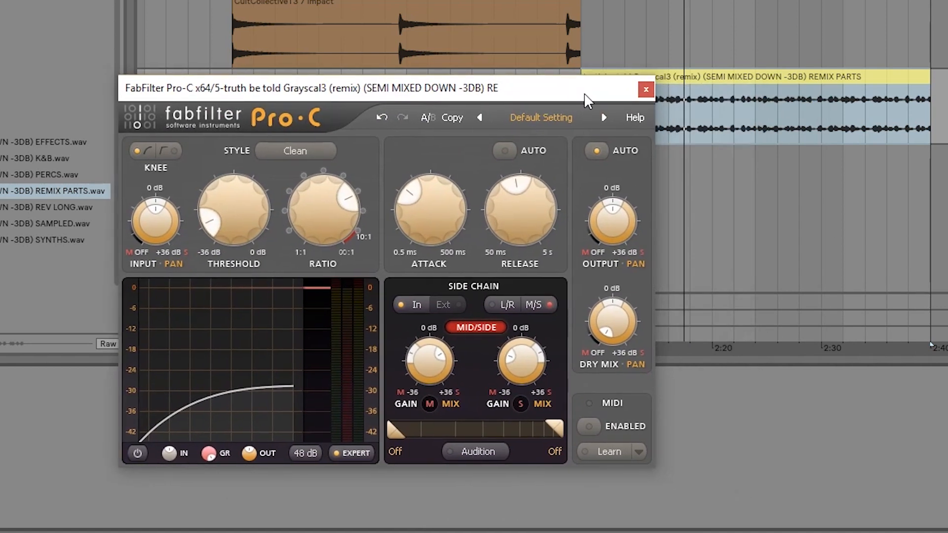
click(646, 89)
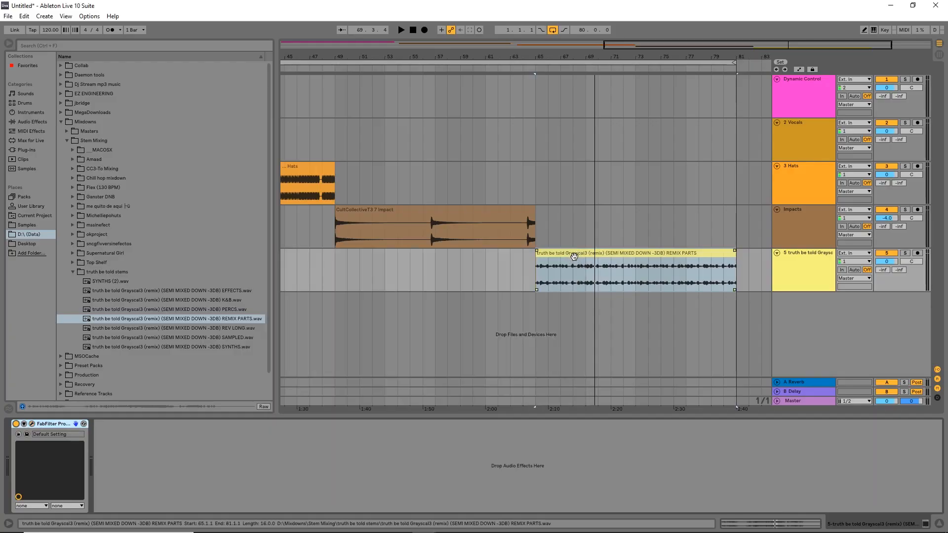
scroll(574, 257, down, 2)
scroll(617, 260, up, 1)
drag(617, 259, 405, 262)
scroll(589, 265, up, 1)
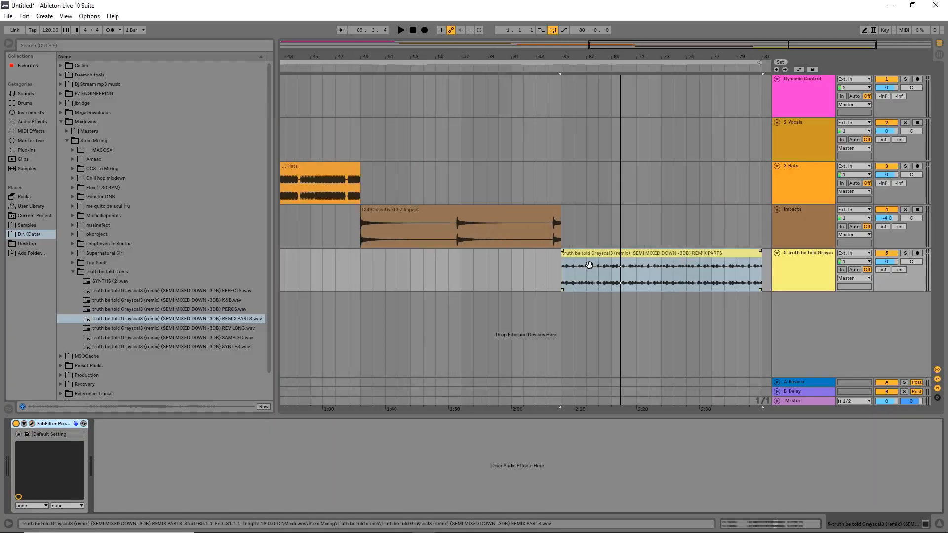
drag(561, 276, 422, 276)
click(532, 253)
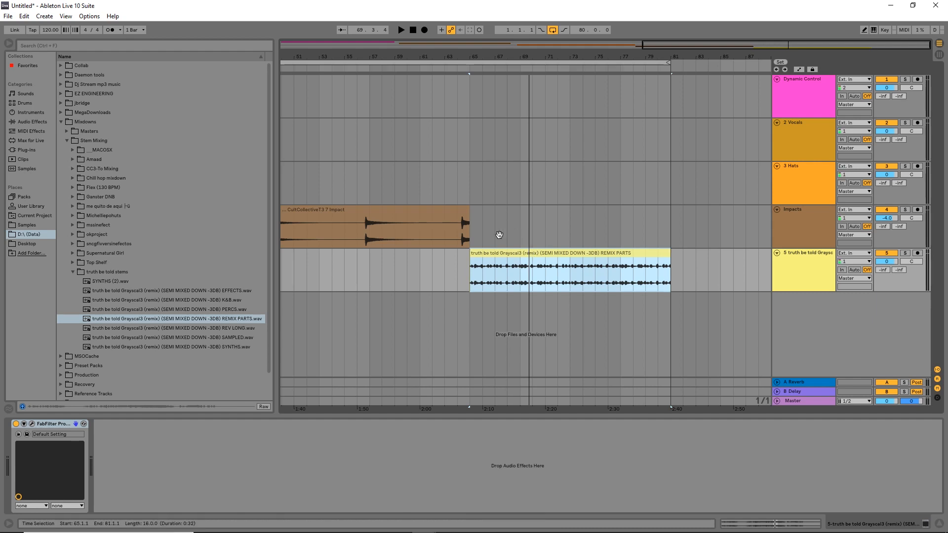
key(z)
drag(556, 233, 503, 227)
scroll(520, 224, down, 2)
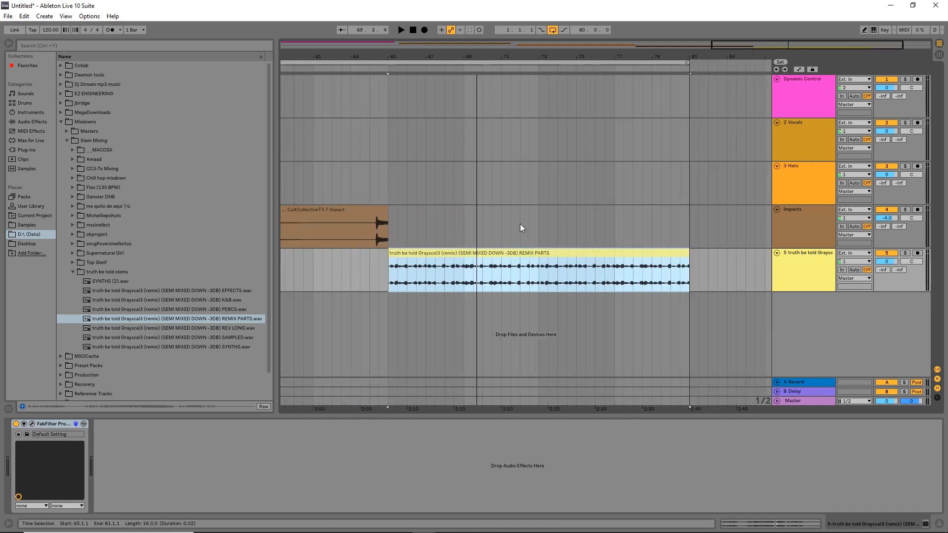
scroll(516, 229, down, 2)
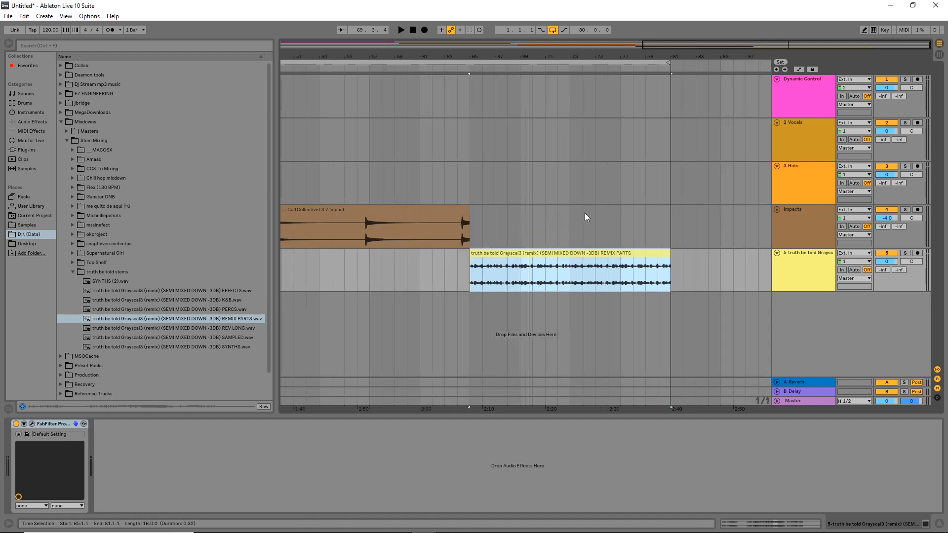
scroll(585, 213, down, 2)
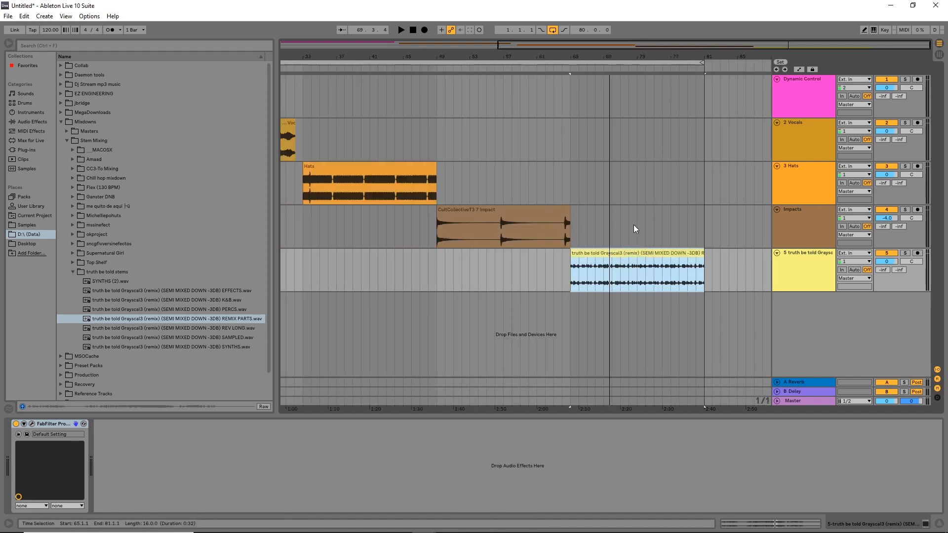
scroll(633, 223, up, 2)
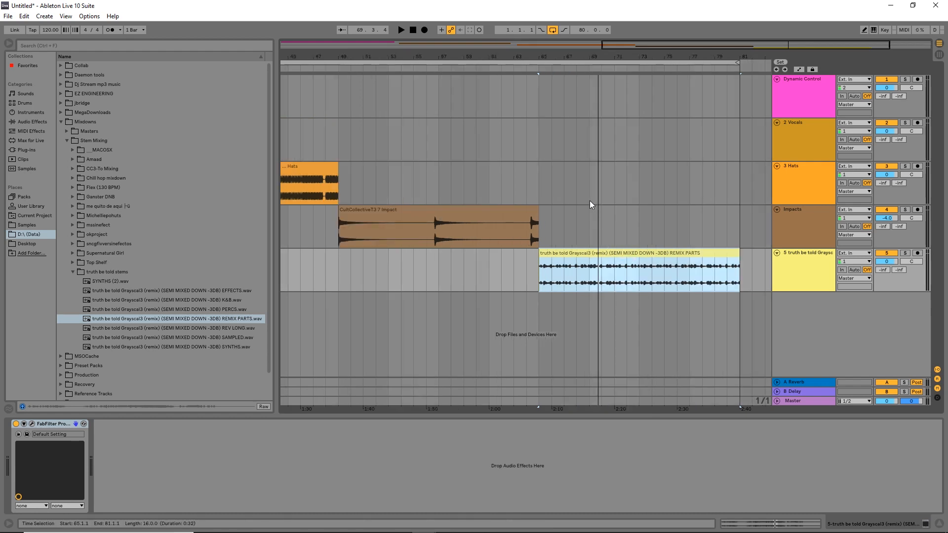
scroll(604, 213, down, 5)
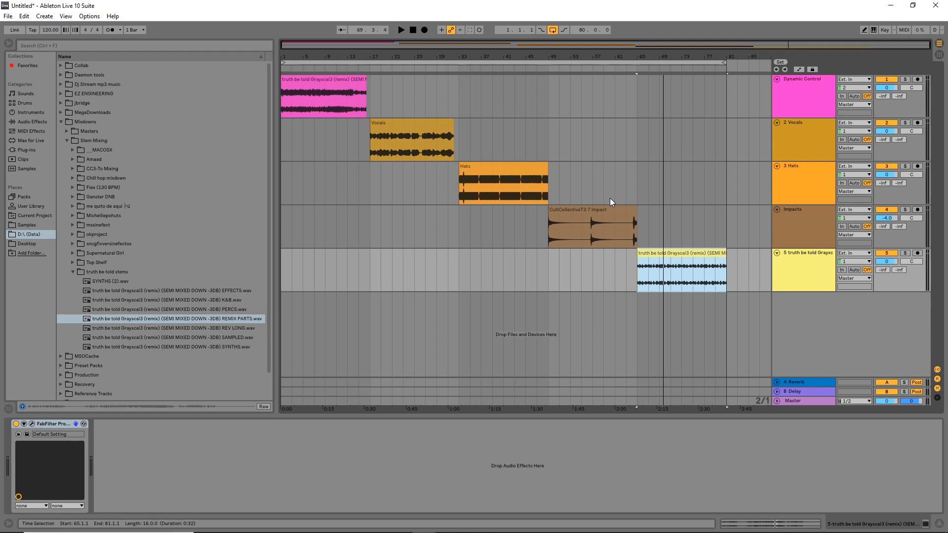
click(596, 222)
mouse_move(570, 47)
mouse_down()
mouse_move(569, 65)
mouse_move(569, 47)
mouse_up()
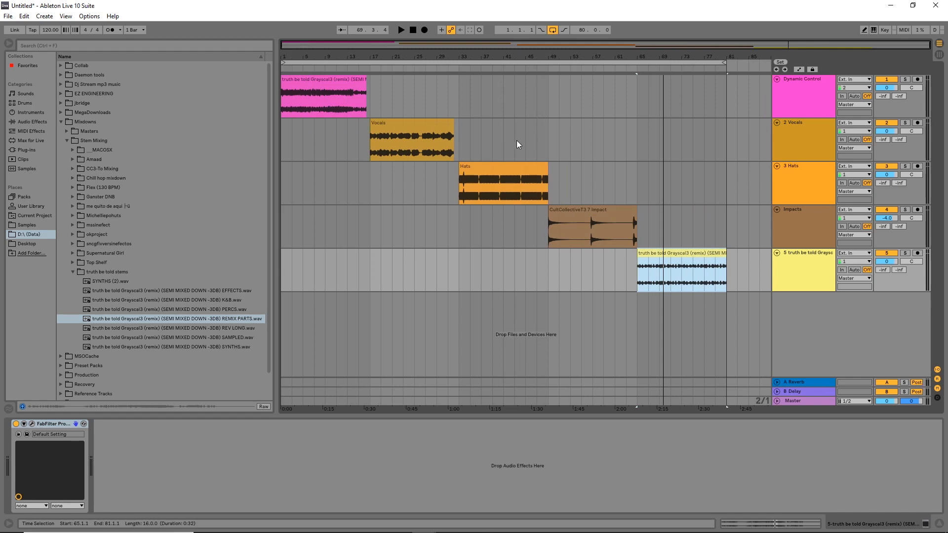